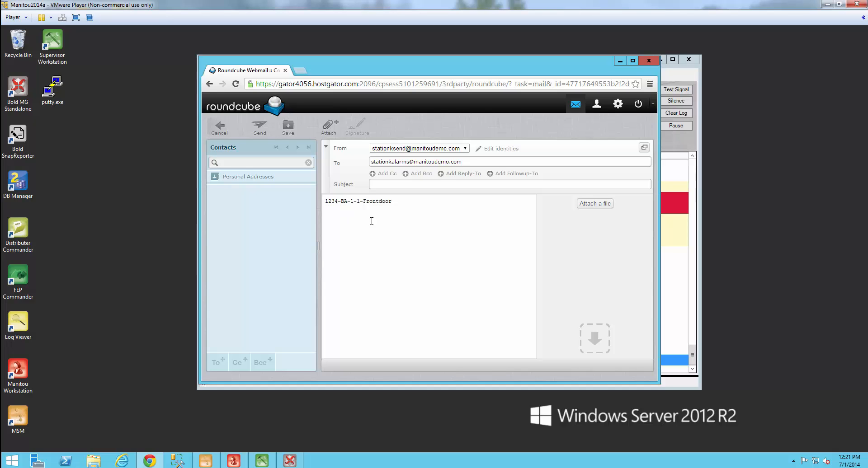
# Step: Bring MediaGateway forward and open the Connector settings page past the password prompt
pyautogui.click(620, 61)
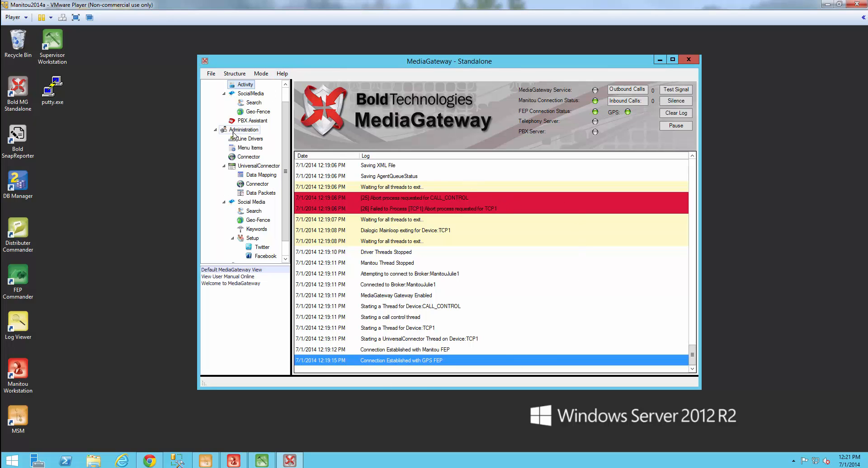
pyautogui.click(258, 186)
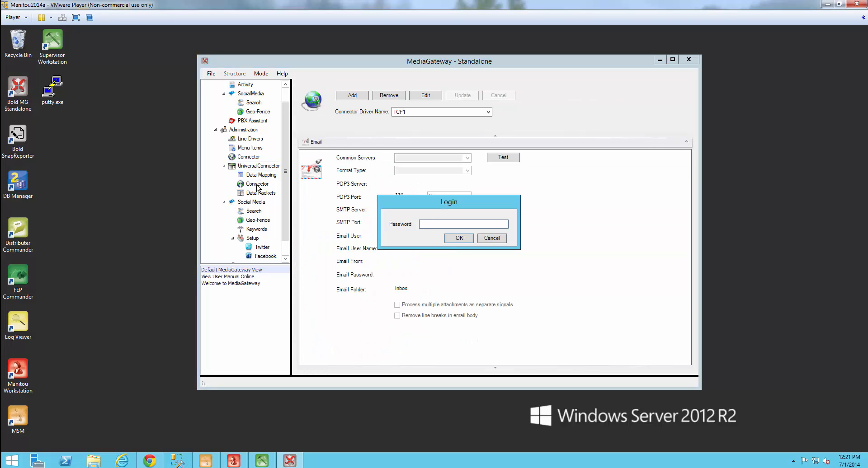
pyautogui.press('Return')
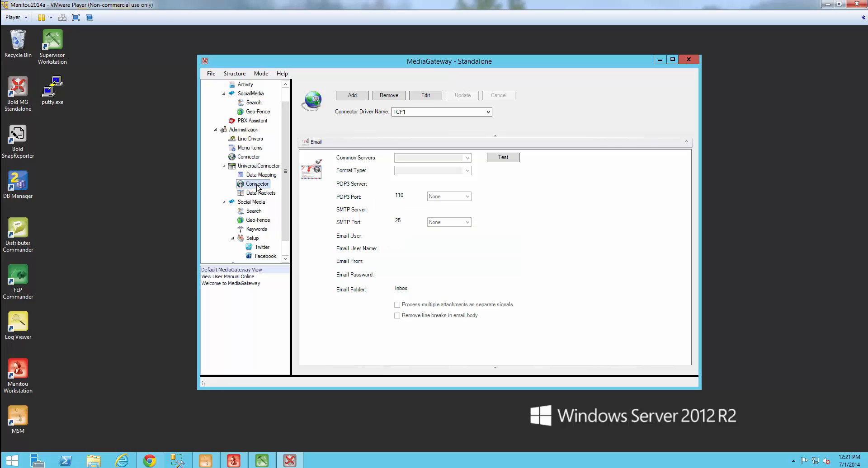
# Step: Add a new connector named EMAIL1, keeping Email as the connector type
pyautogui.click(350, 96)
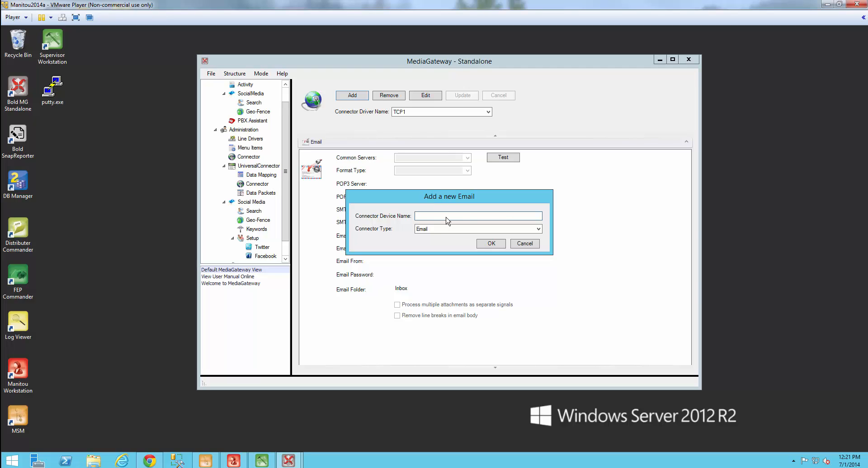
pyautogui.write('EMAIL1')
pyautogui.click(539, 231)
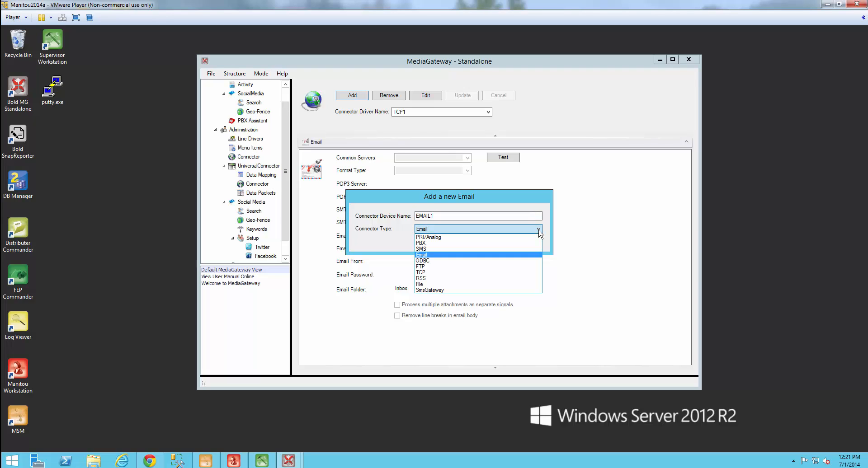
pyautogui.click(470, 255)
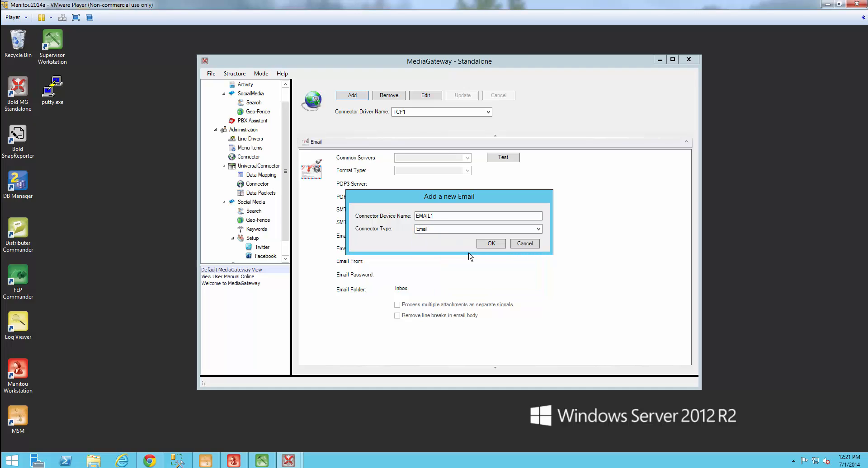
# Step: Create the EMAIL1 connector and set its format type to POP3/SMTP
pyautogui.click(492, 244)
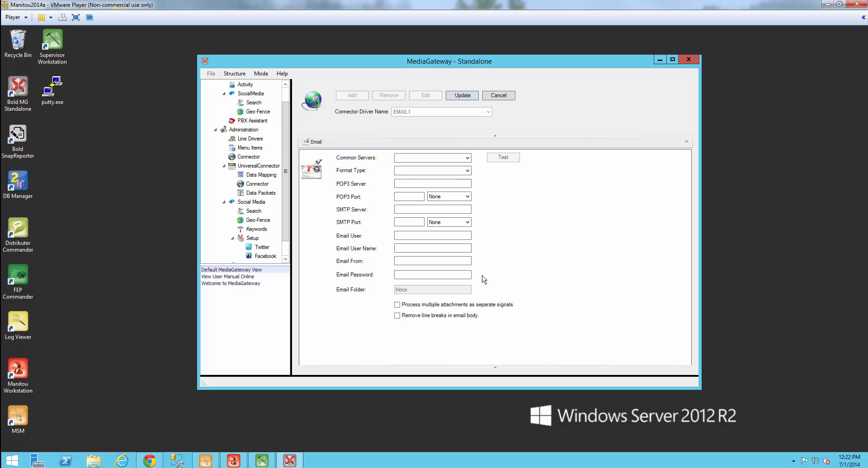
pyautogui.click(468, 159)
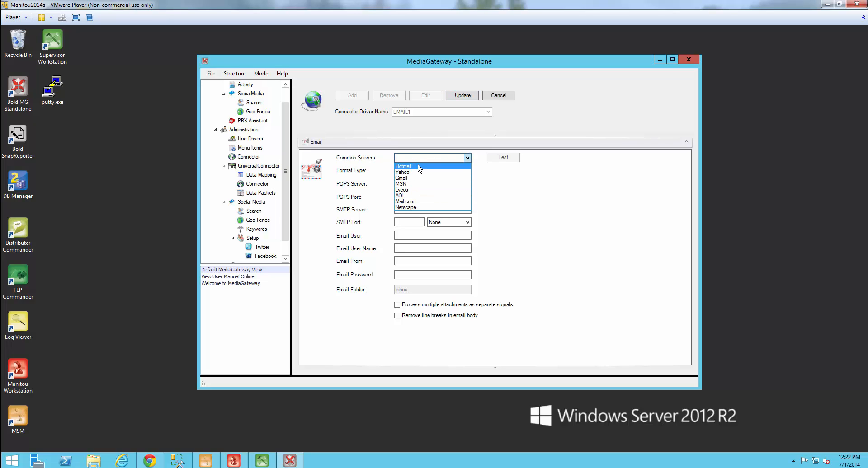
pyautogui.click(496, 171)
pyautogui.click(467, 172)
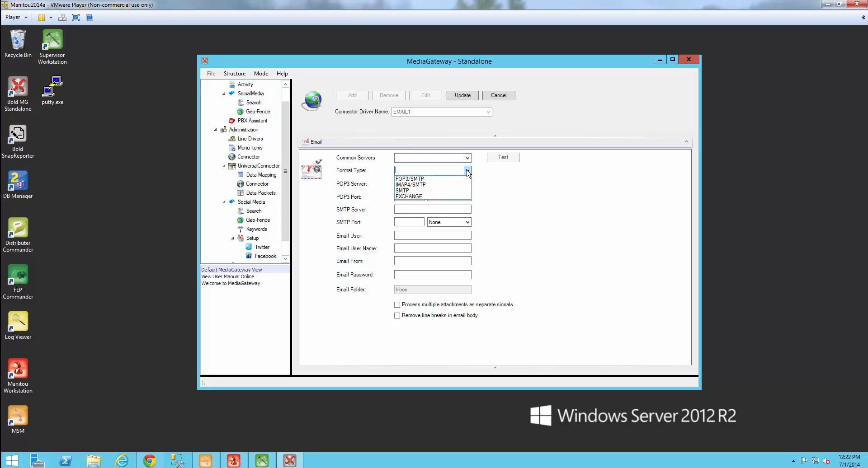
pyautogui.click(422, 179)
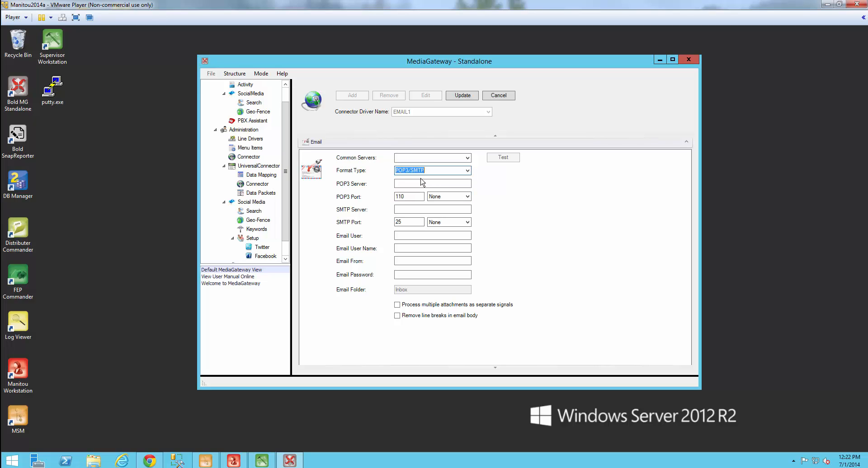
pyautogui.click(407, 185)
# Step: Enter mail.manitoudemo.com as both the POP3 and SMTP server, fixing the typo
pyautogui.write('mail.manuitoudemo.com')
pyautogui.moveTo(444, 186); pyautogui.dragTo(392, 189)
pyautogui.hotkey('ctrl', 'c')
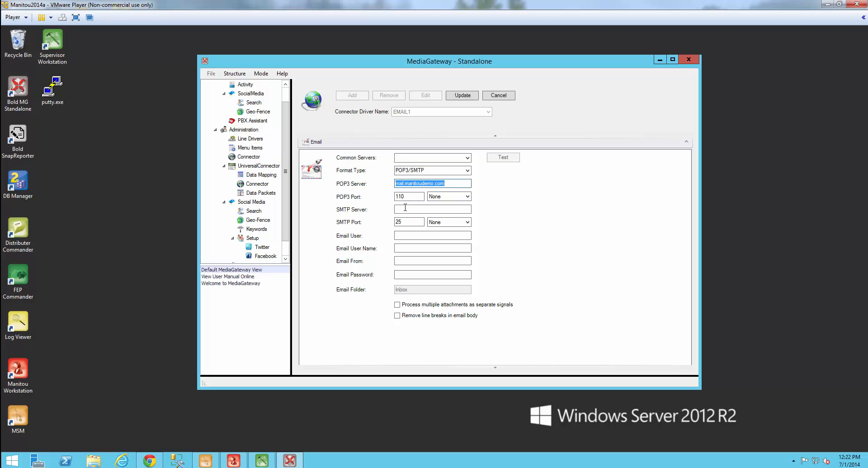
pyautogui.click(406, 210)
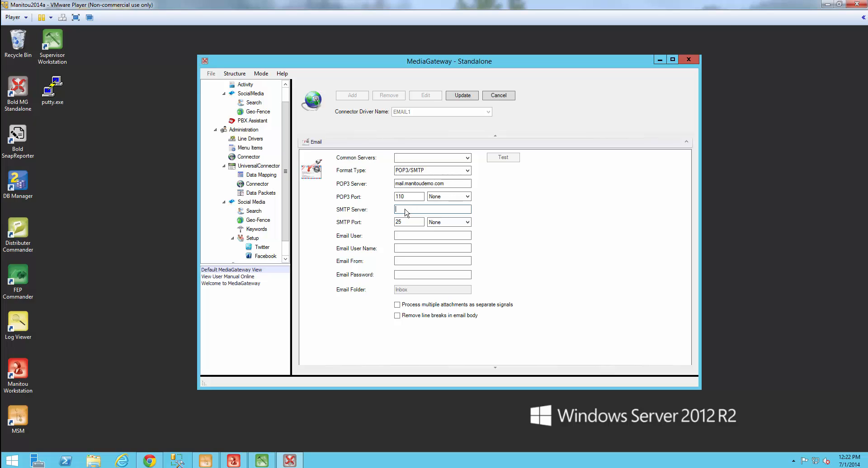
pyautogui.hotkey('ctrl', 'v')
# Step: Fill in the alarms mailbox address as email user and sender, user name Bold Technologies, and the mailbox password
pyautogui.click(402, 236)
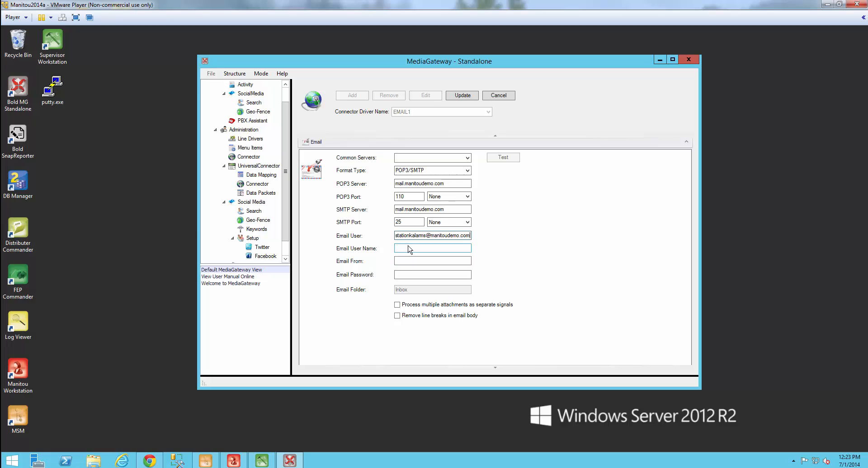
pyautogui.click(408, 250)
pyautogui.write('Bold Technologies')
pyautogui.click(404, 262)
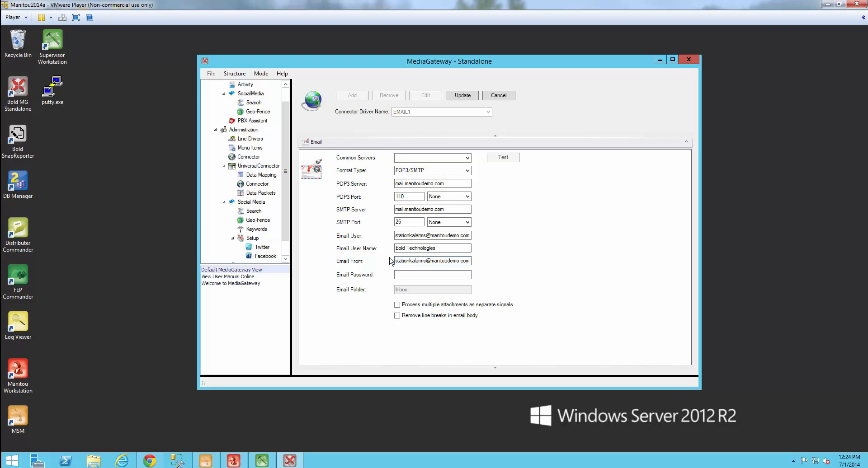
pyautogui.click(407, 276)
pyautogui.write('********')
pyautogui.press('BackSpace')
pyautogui.press('BackSpace')
pyautogui.press('BackSpace')
pyautogui.press('BackSpace')
pyautogui.press('BackSpace')
pyautogui.press('BackSpace')
pyautogui.press('BackSpace')
pyautogui.press('BackSpace')
pyautogui.write('********')
# Step: Save EMAIL1's settings and run a successful connection test to the mail server
pyautogui.click(463, 96)
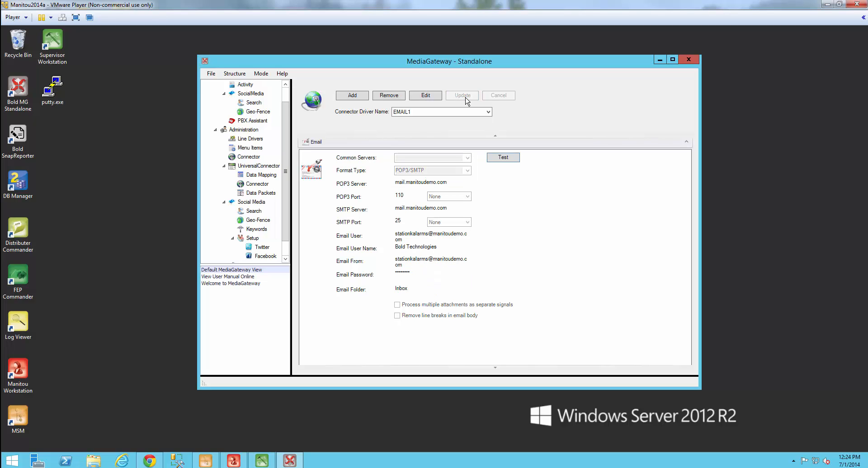
pyautogui.click(502, 159)
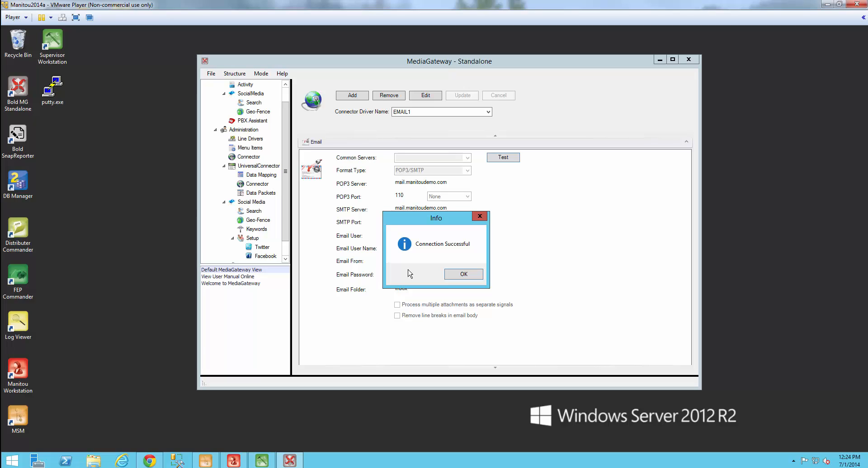
pyautogui.click(464, 274)
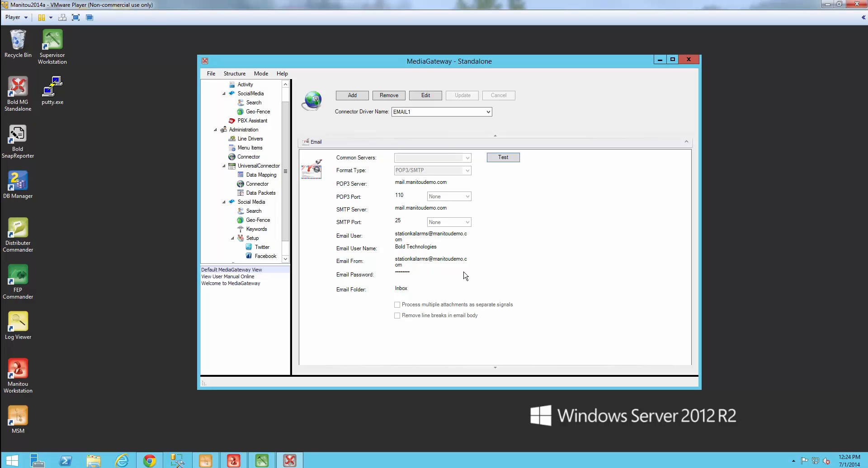
# Step: Review the component properties of the UCSEND menu's 'Send signal using mapped fields' step
pyautogui.click(251, 149)
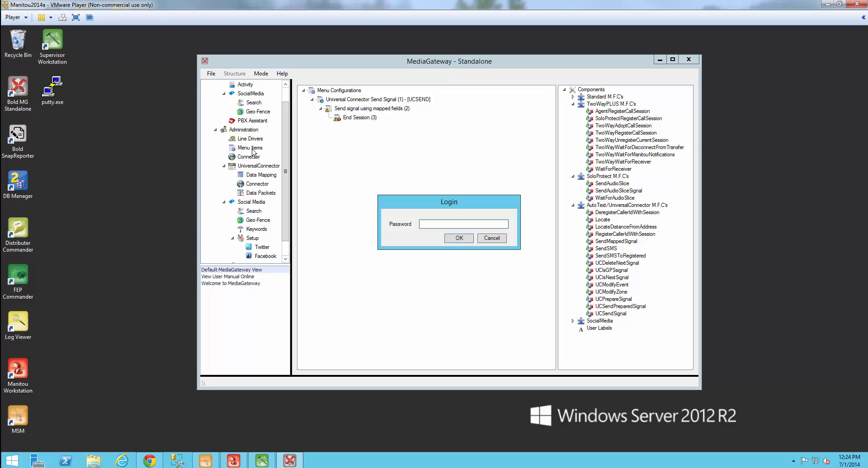
pyautogui.press('Return')
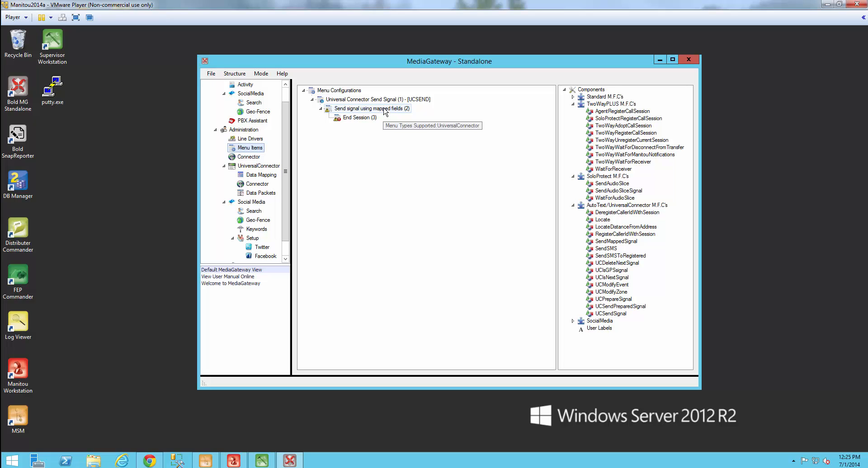
pyautogui.rightClick(385, 111)
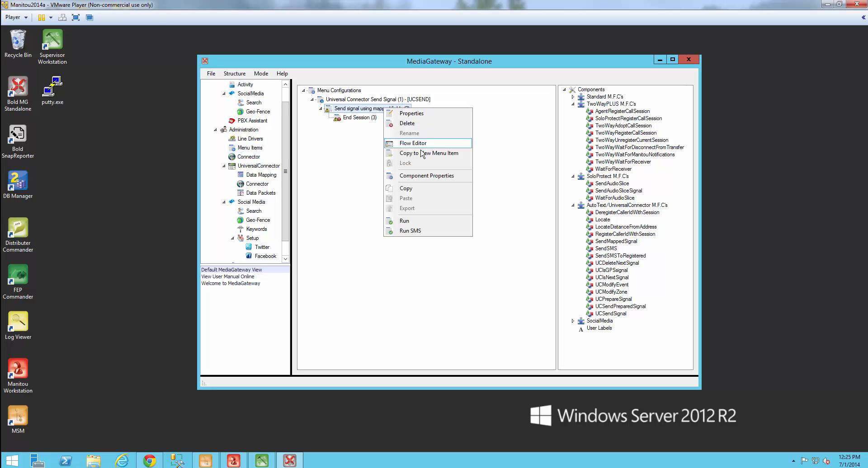
pyautogui.click(425, 176)
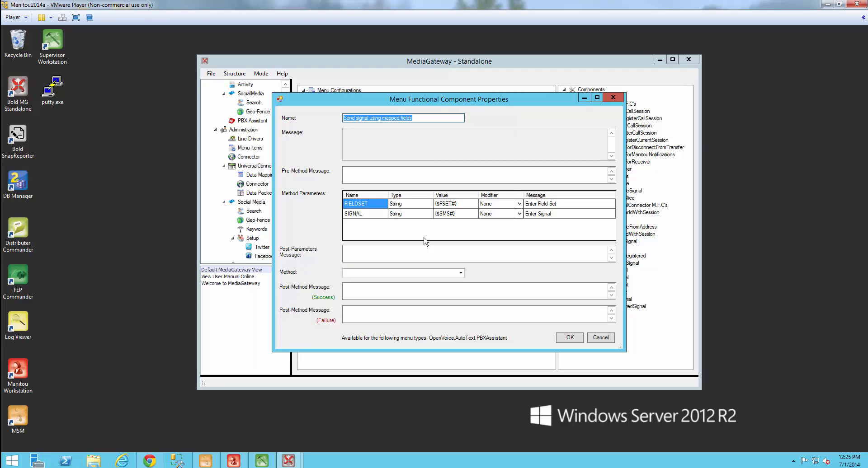
pyautogui.click(569, 339)
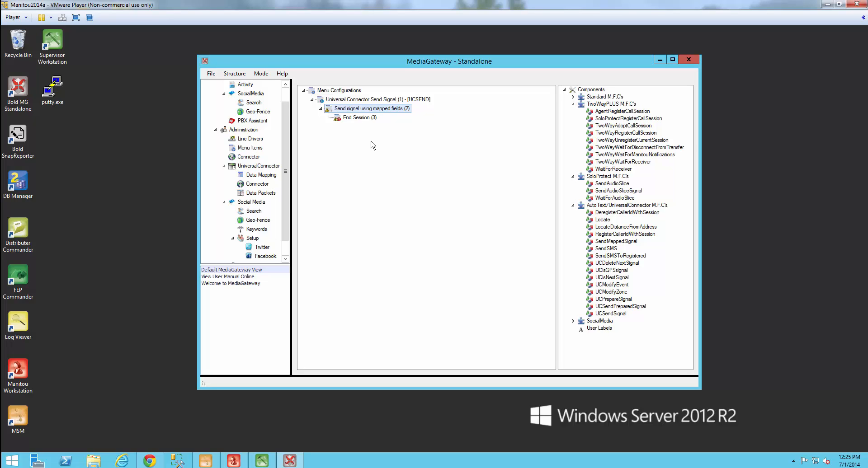
# Step: Create a new data mapping field set named EMAIL1
pyautogui.click(265, 176)
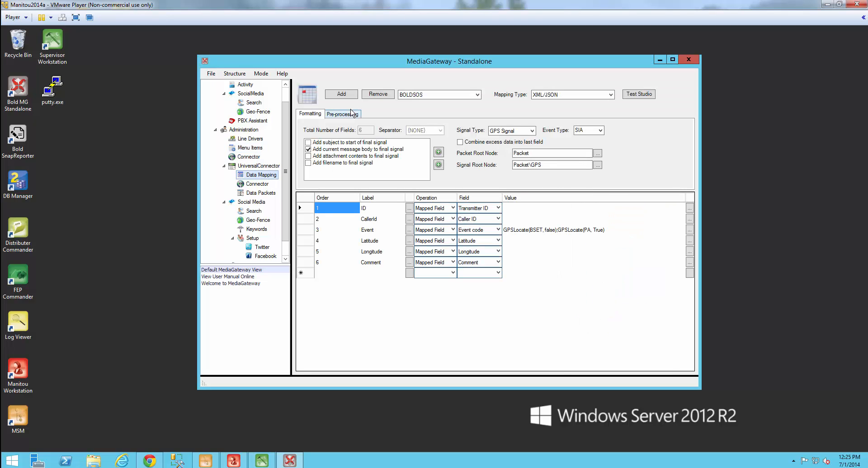
pyautogui.click(341, 96)
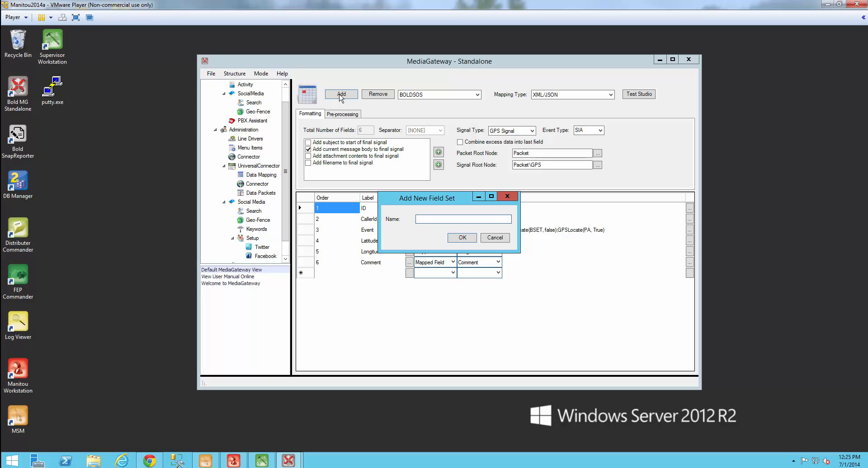
pyautogui.write('EMAIL1')
pyautogui.click(462, 240)
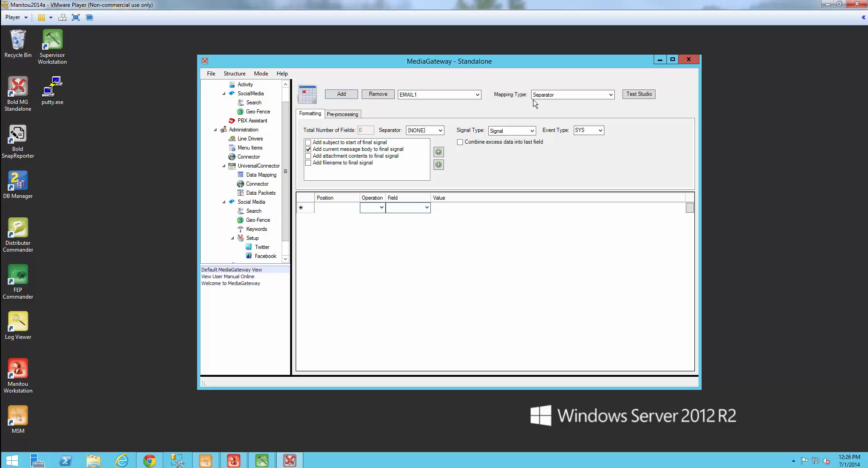
# Step: Keep Separator as the mapping type and choose a hyphen (-) as separator
pyautogui.click(610, 95)
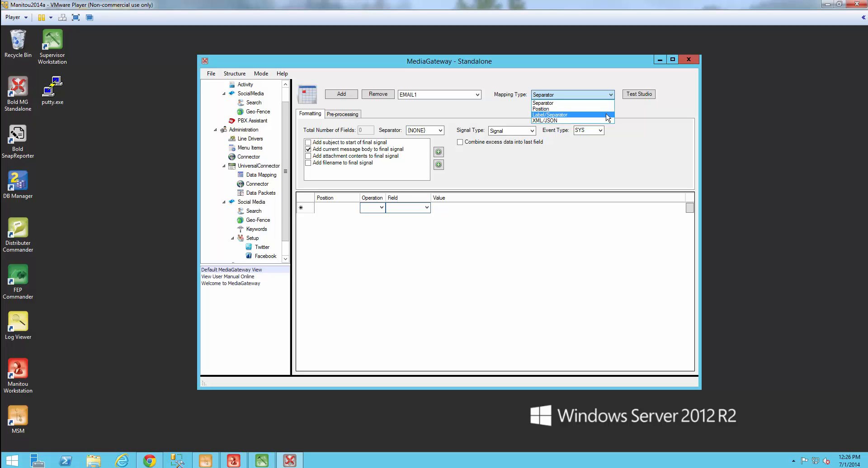
pyautogui.click(608, 104)
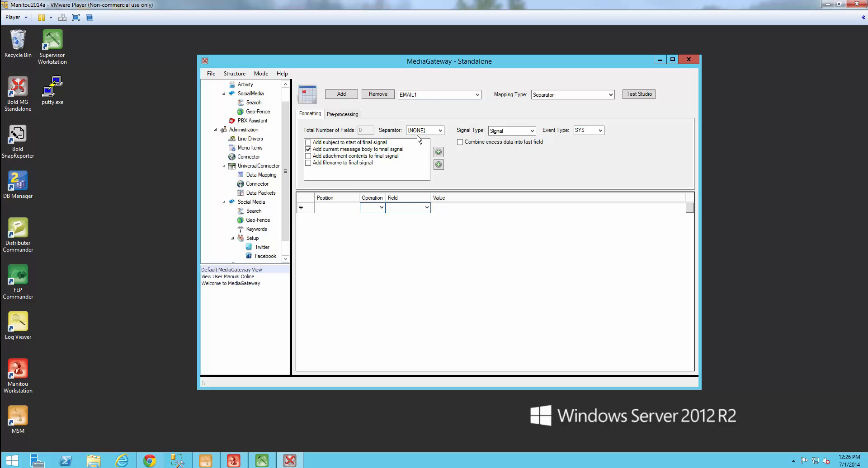
pyautogui.click(439, 131)
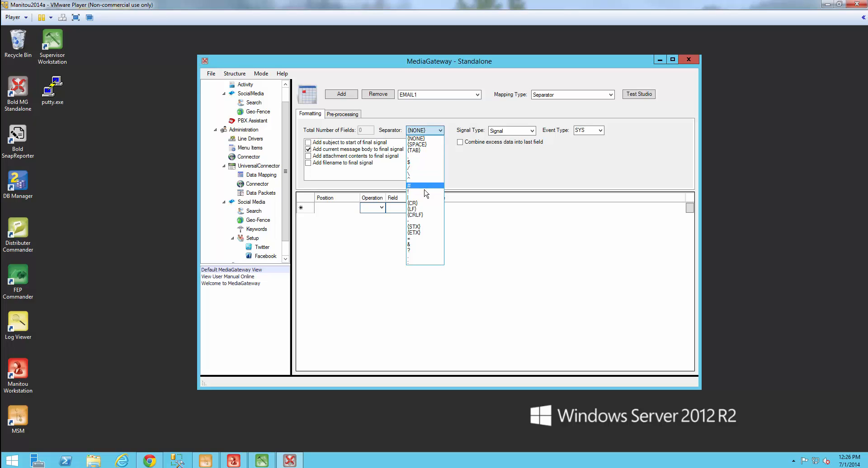
pyautogui.click(425, 221)
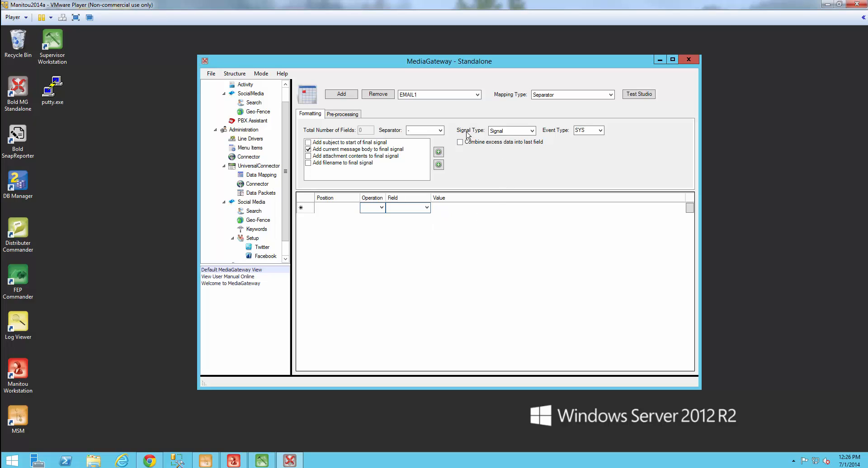
# Step: Leave EMAIL1's signal type on Signal and change its event type from SYS to SIA
pyautogui.click(532, 131)
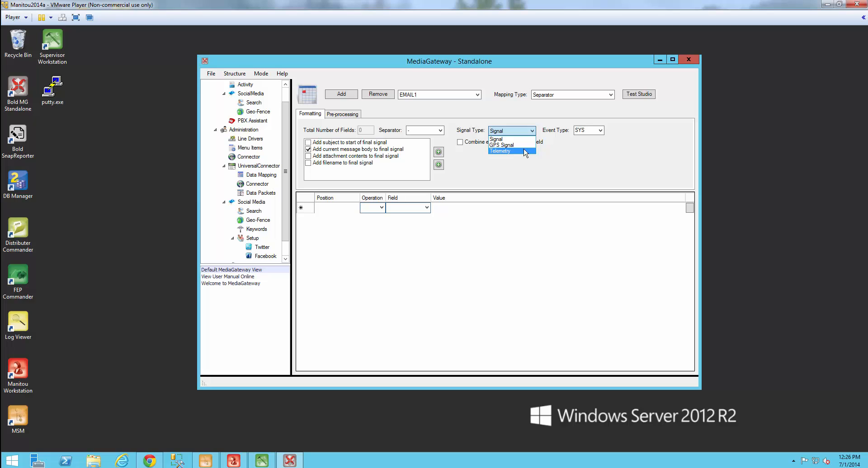
pyautogui.click(526, 140)
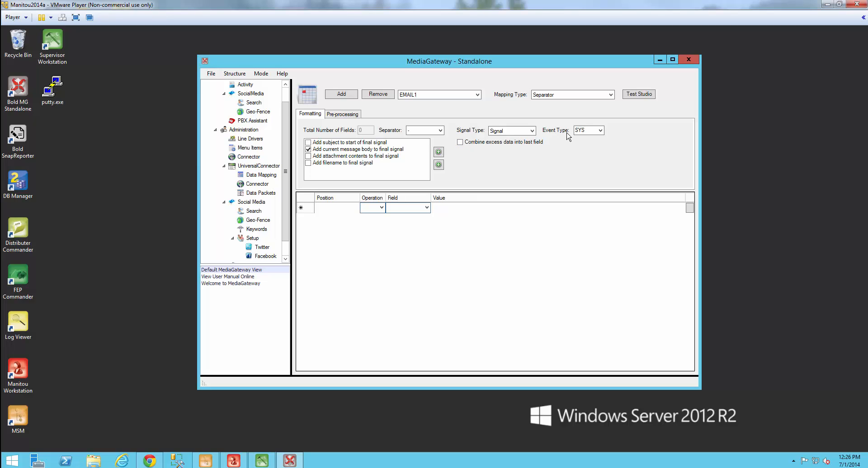
pyautogui.click(601, 131)
pyautogui.click(589, 145)
# Step: Bring up the Roundcube test draft with body 1234-BA-1-1-Frontdoor
pyautogui.click(151, 463)
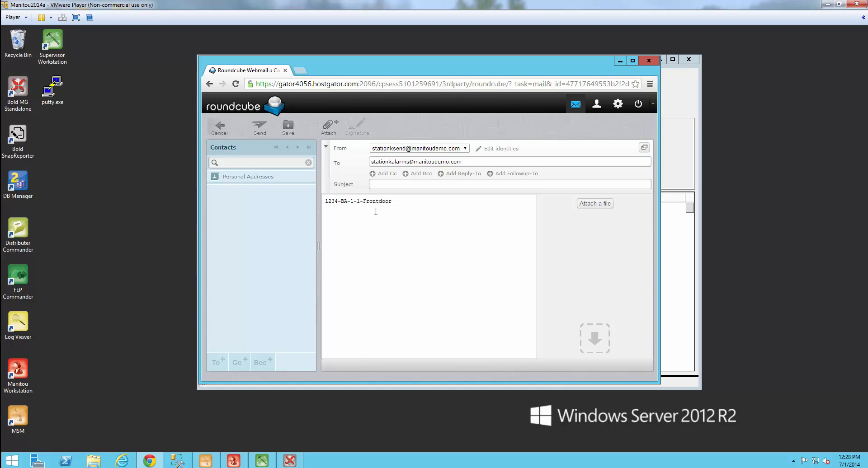
# Step: Add mapping position 1 as a Mapped Field for Transmitter ID
pyautogui.click(619, 62)
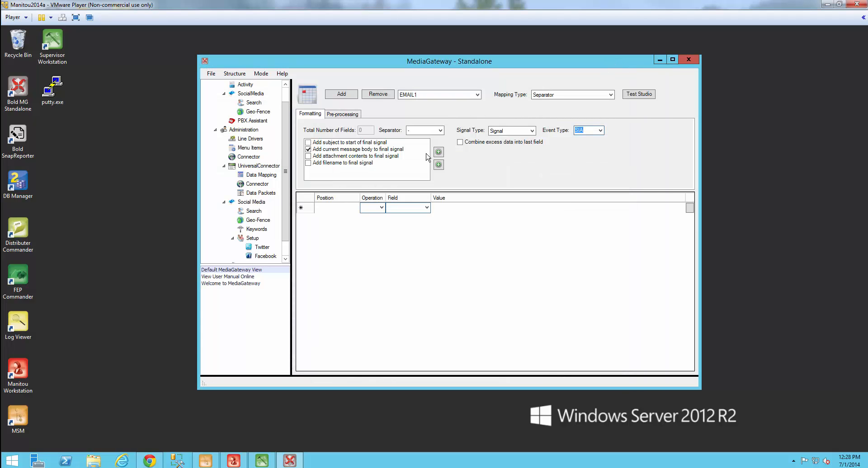
pyautogui.click(330, 207)
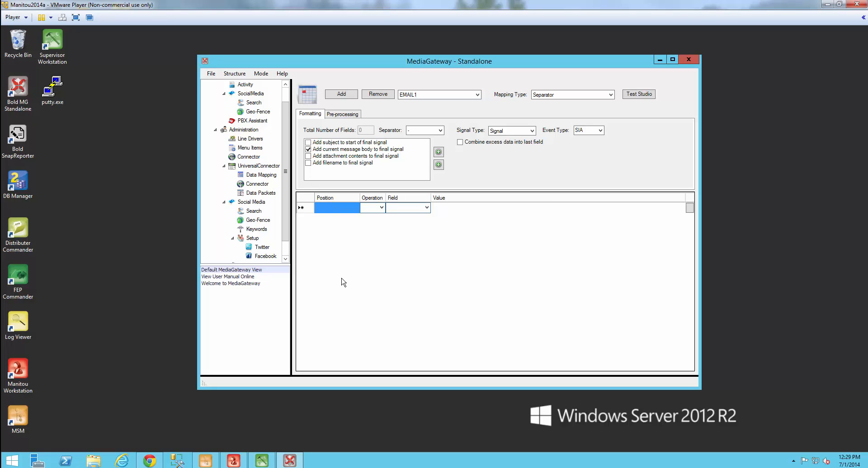
pyautogui.write('1')
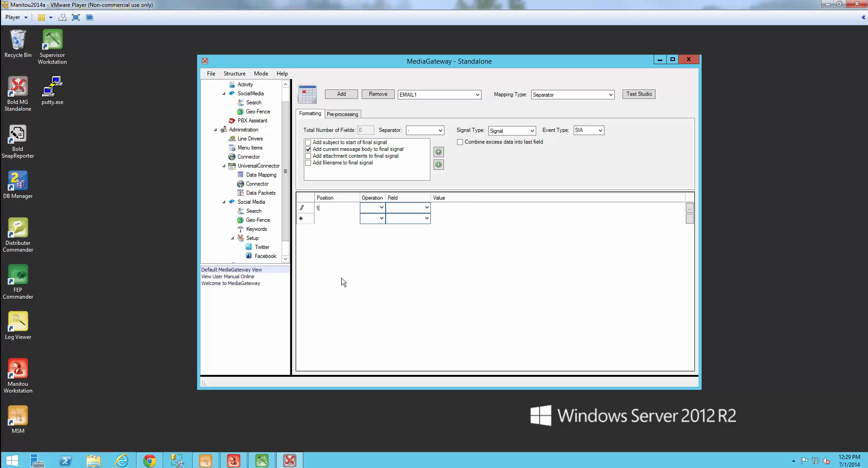
pyautogui.press('Tab')
pyautogui.press('m')
pyautogui.click(383, 208)
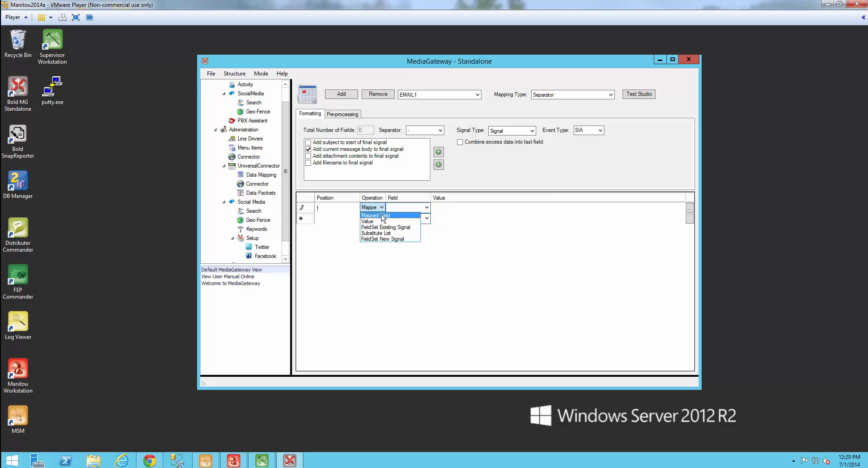
pyautogui.click(382, 216)
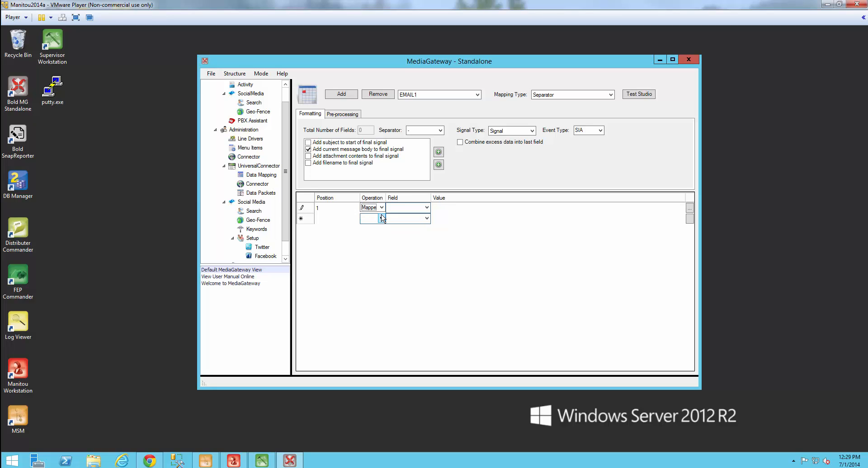
pyautogui.click(420, 209)
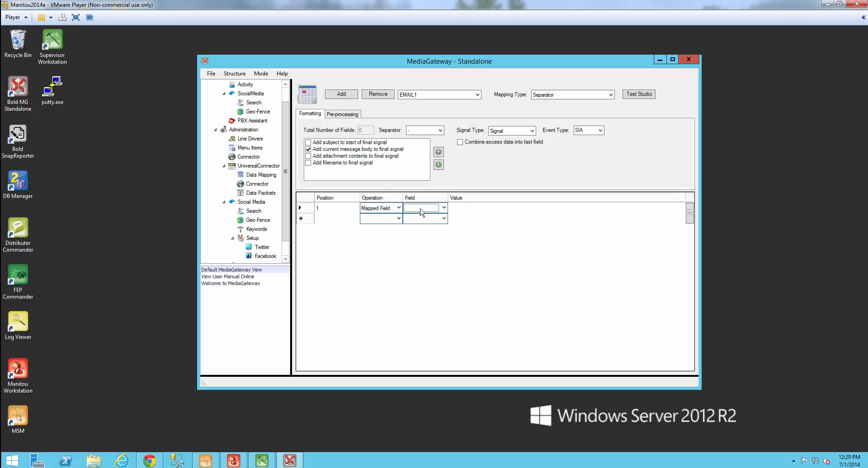
pyautogui.click(444, 208)
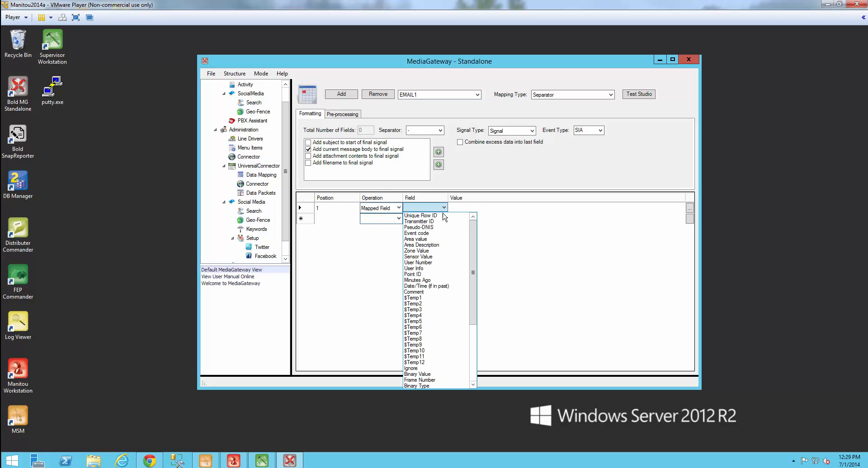
pyautogui.click(438, 221)
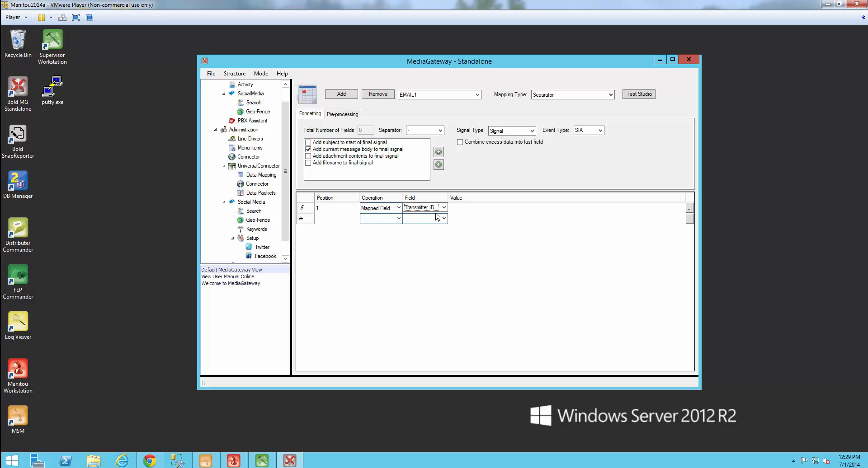
# Step: Add positions 2 and 3 as Mapped Fields for Event code and Area value
pyautogui.click(330, 218)
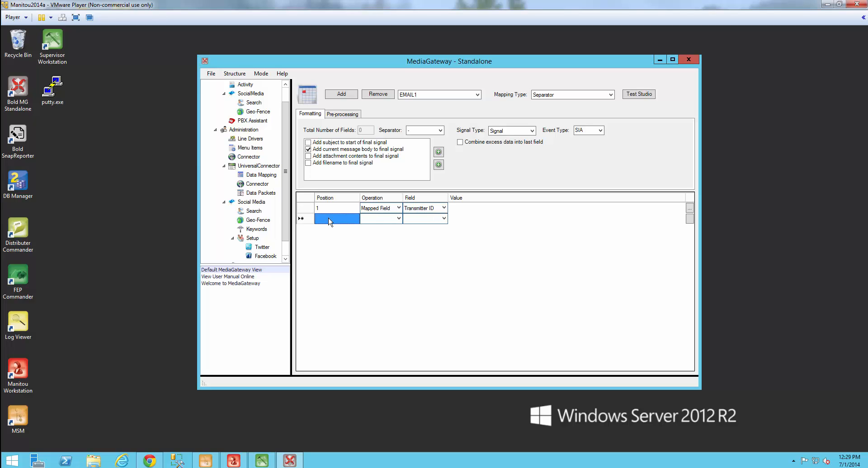
pyautogui.write('2')
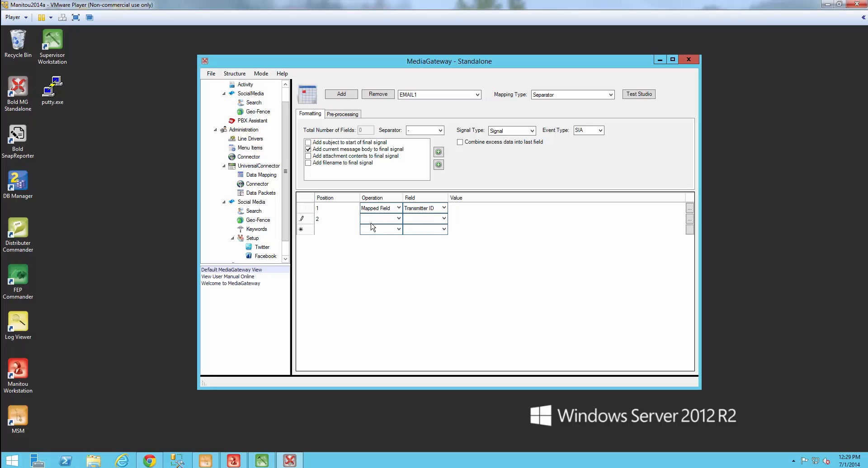
pyautogui.click(371, 223)
pyautogui.press('Down')
pyautogui.press('Tab')
pyautogui.press('Down')
pyautogui.press('Tab')
pyautogui.press('Tab')
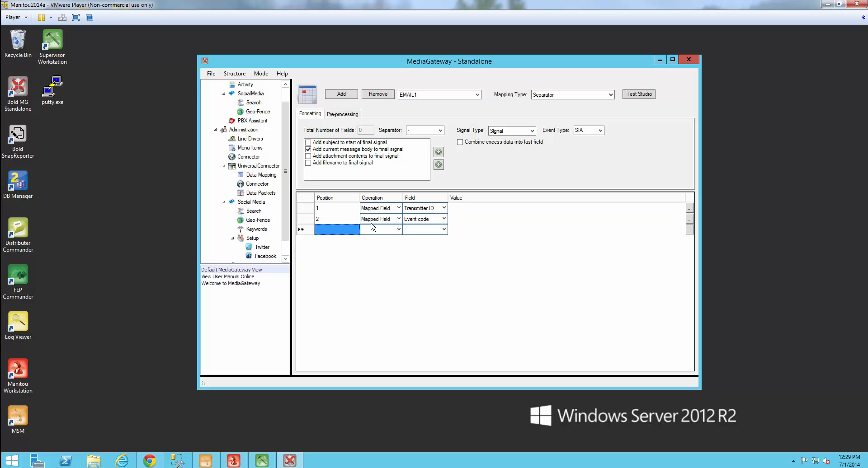
pyautogui.press('Tab')
pyautogui.press('Down')
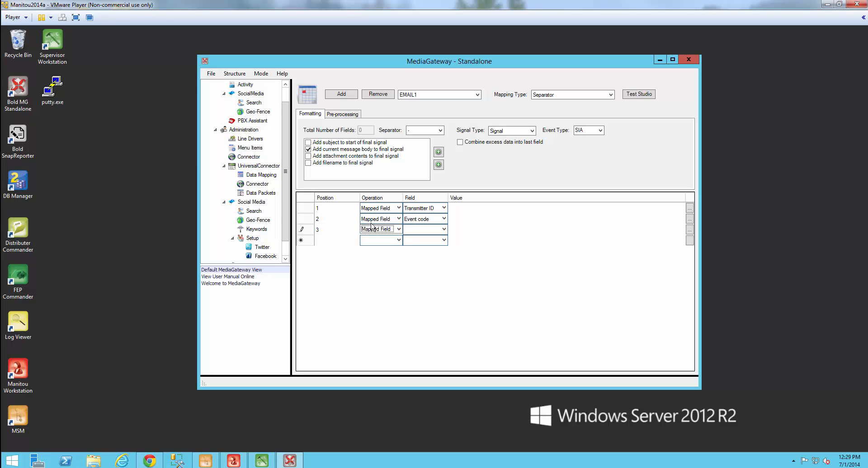
pyautogui.press('Tab')
pyautogui.press('Down')
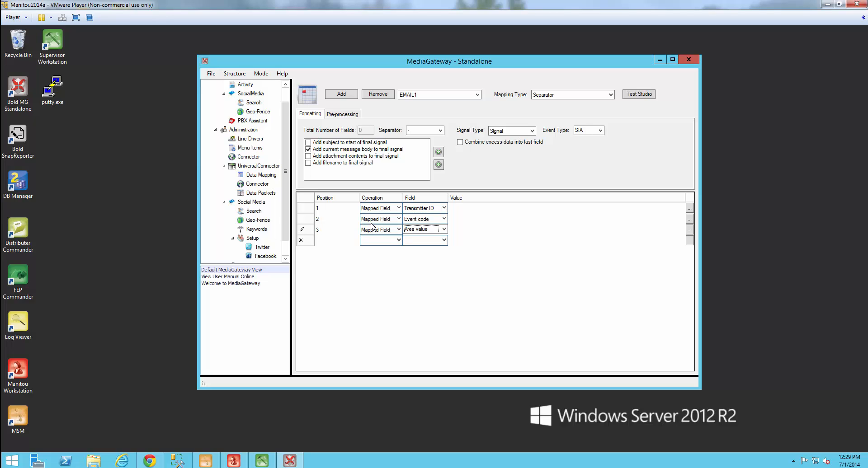
pyautogui.press('Tab')
# Step: Add positions 4 and 5 as Mapped Fields for Zone Value and Point ID
pyautogui.press('Tab')
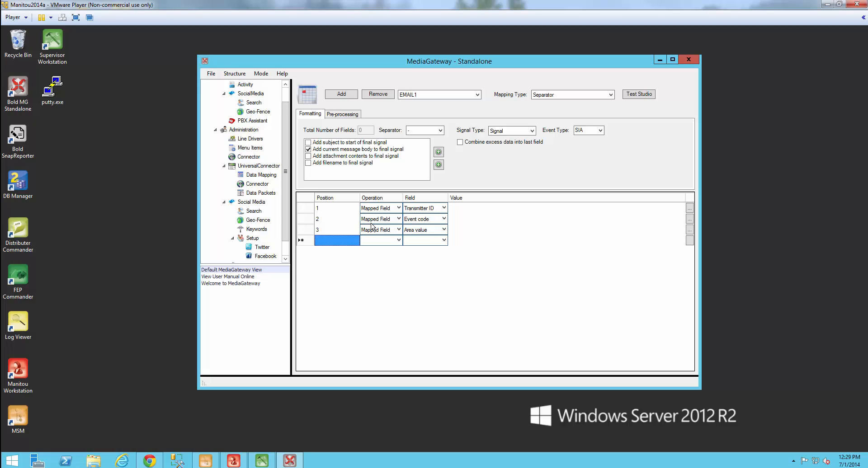
pyautogui.write('4')
pyautogui.press('Tab')
pyautogui.press('Down')
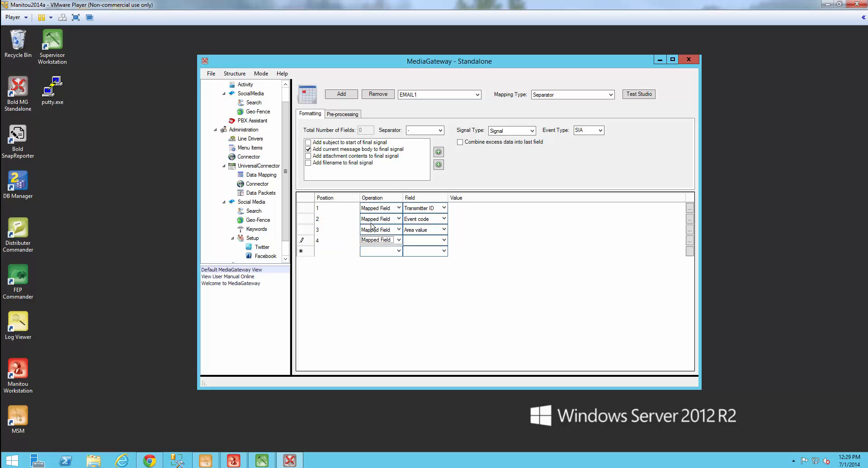
pyautogui.press('Tab')
pyautogui.press('Down')
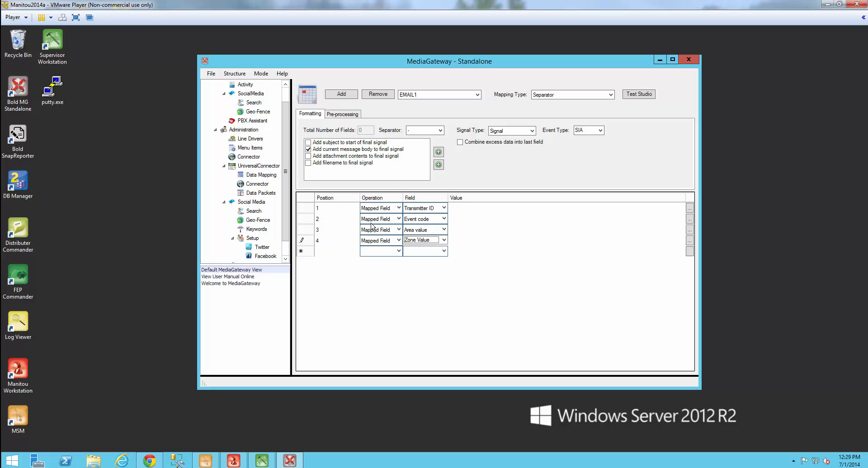
pyautogui.press('Tab')
pyautogui.press('Tab')
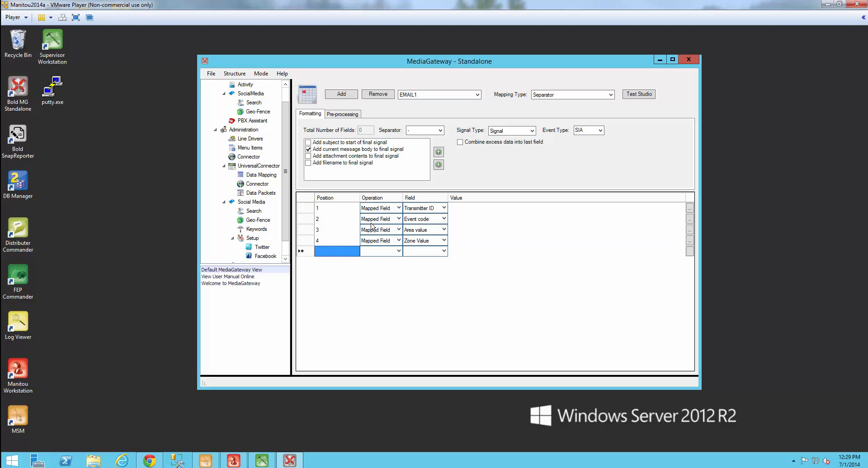
pyautogui.write('5')
pyautogui.press('Tab')
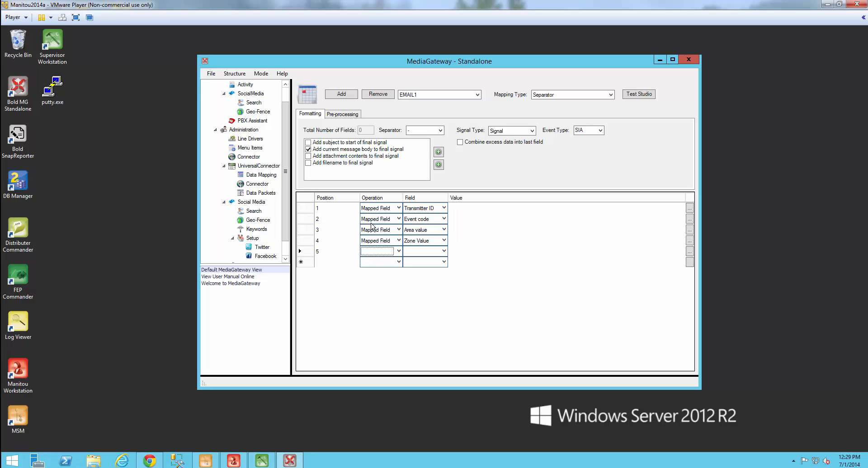
pyautogui.press('Down')
pyautogui.press('Tab')
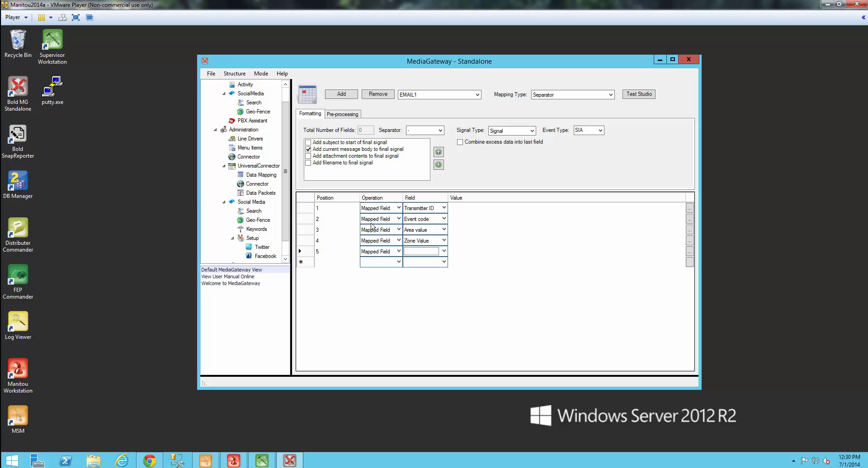
pyautogui.press('p')
# Step: Commit the fifth mapping row and save the EMAIL1 mapping with File > Save
pyautogui.click(400, 278)
pyautogui.click(211, 73)
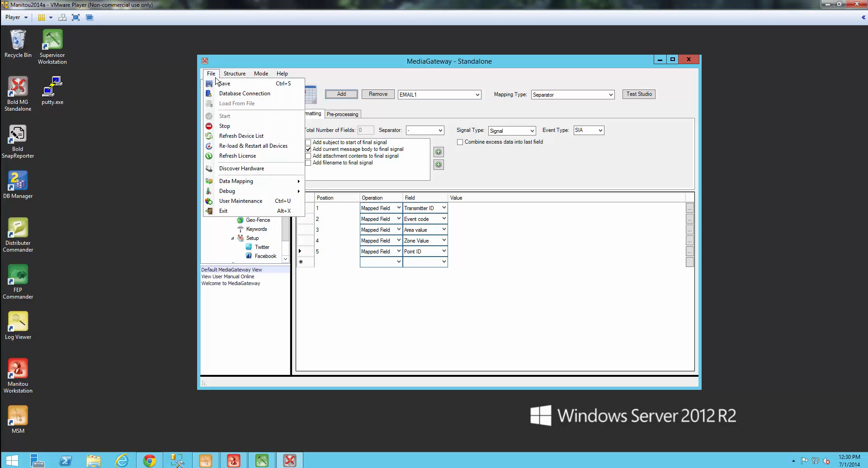
pyautogui.click(222, 85)
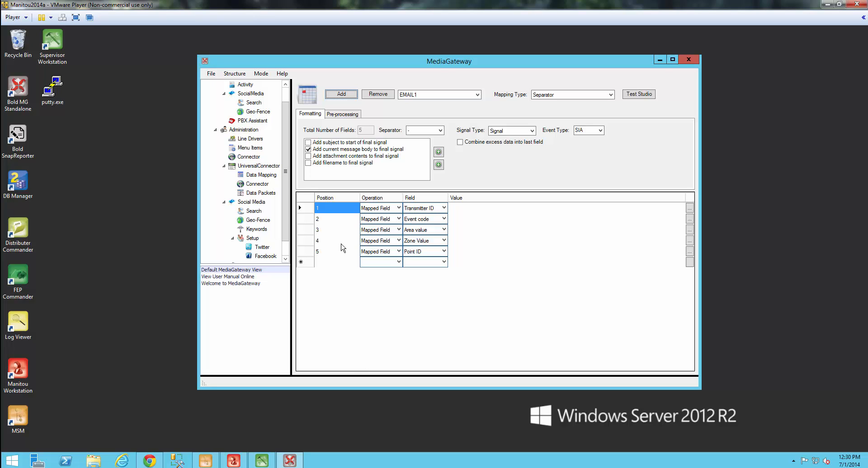
# Step: Past the password prompt, add a new line driver row set to EMAIL1 beneath TCP1
pyautogui.click(253, 141)
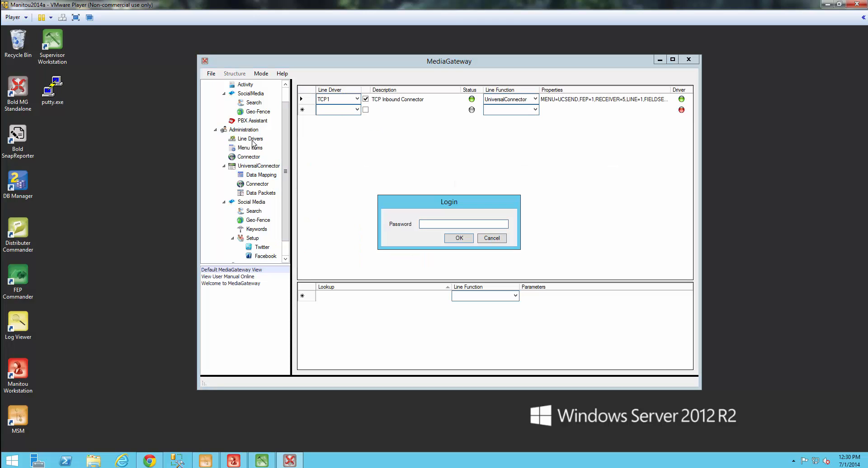
pyautogui.press('Return')
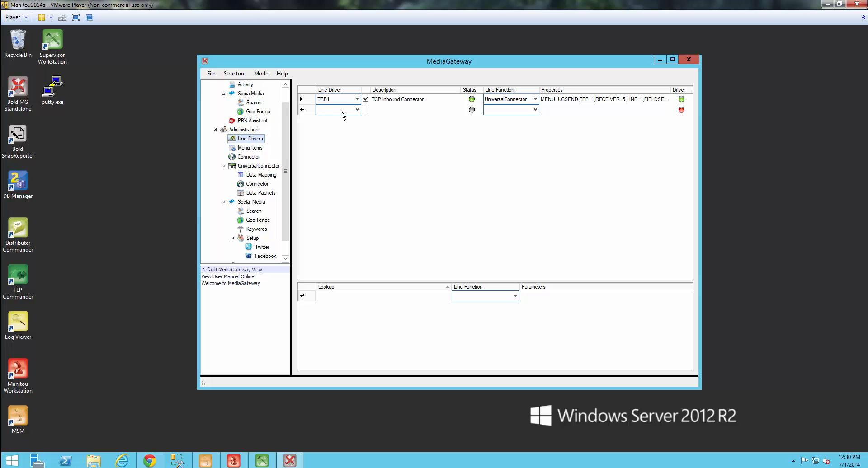
pyautogui.click(357, 110)
pyautogui.click(357, 110)
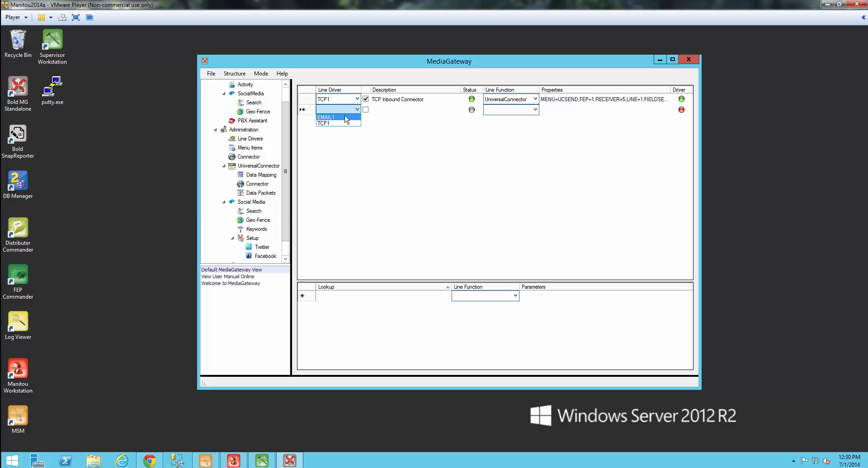
pyautogui.click(346, 117)
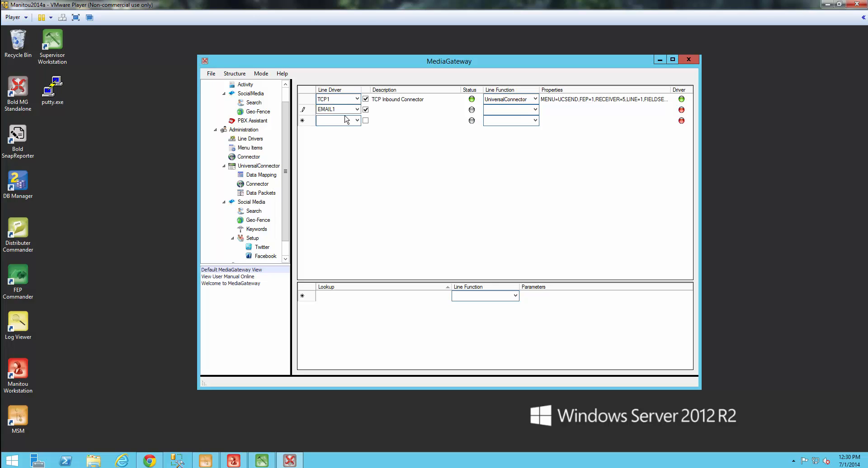
pyautogui.click(379, 111)
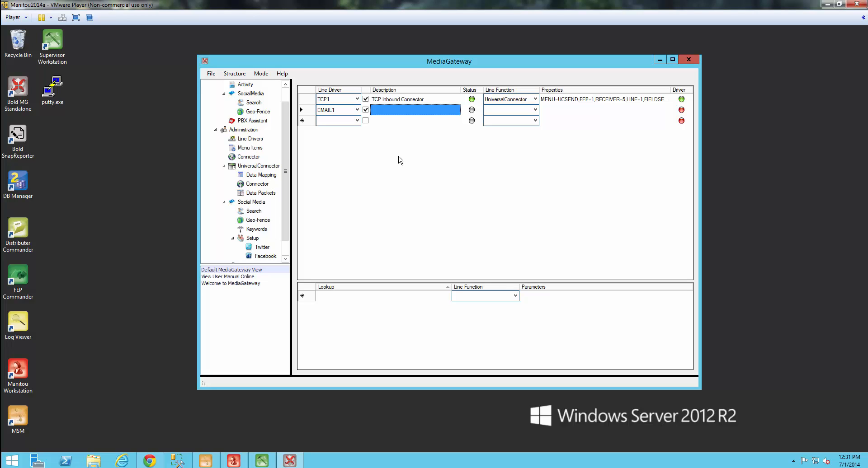
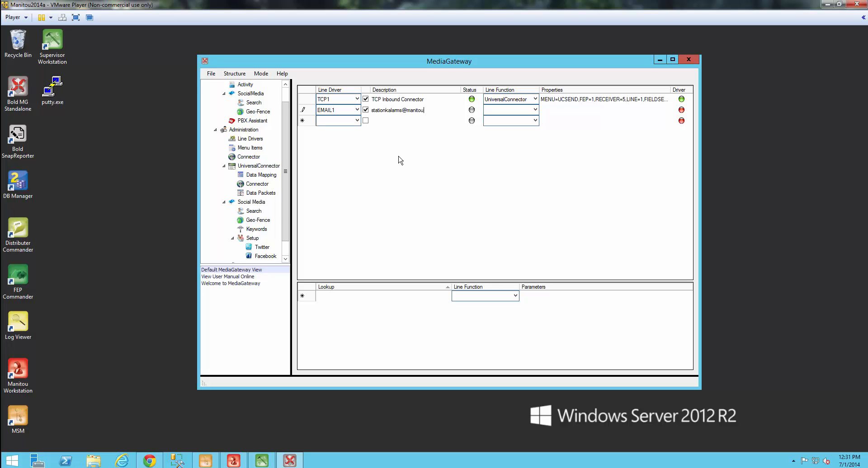
# Step: Enter the alarms mailbox address as EMAIL1's description and set its line function to UniversalConnector
pyautogui.click(534, 111)
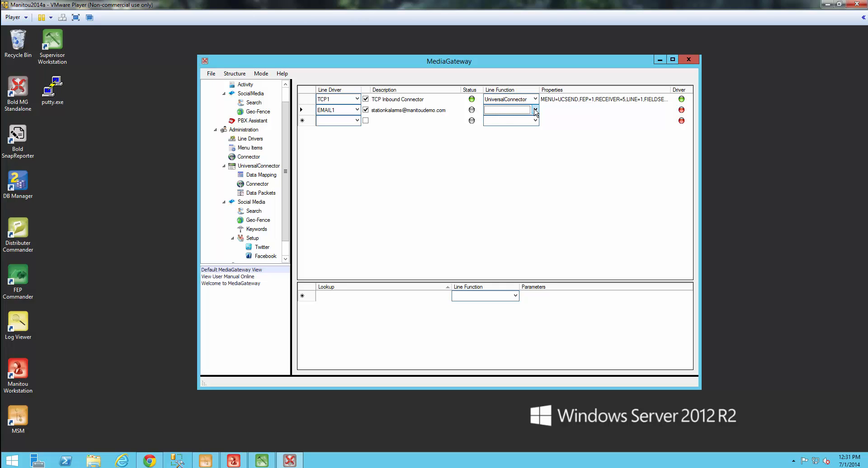
pyautogui.click(535, 110)
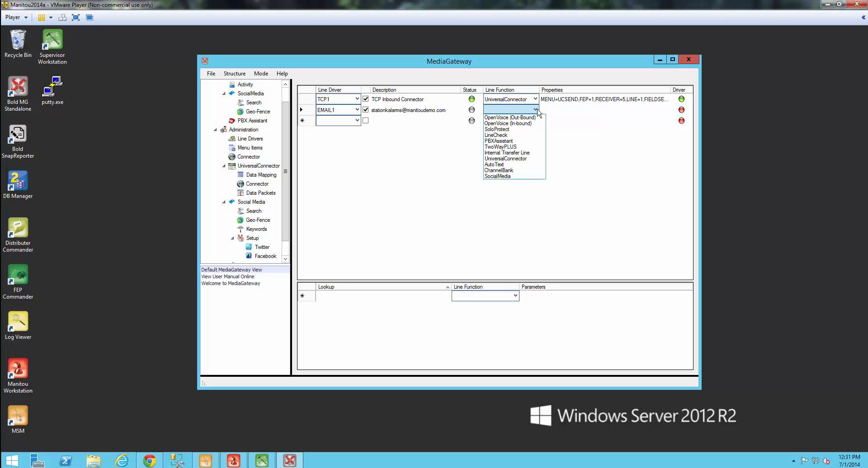
pyautogui.click(520, 158)
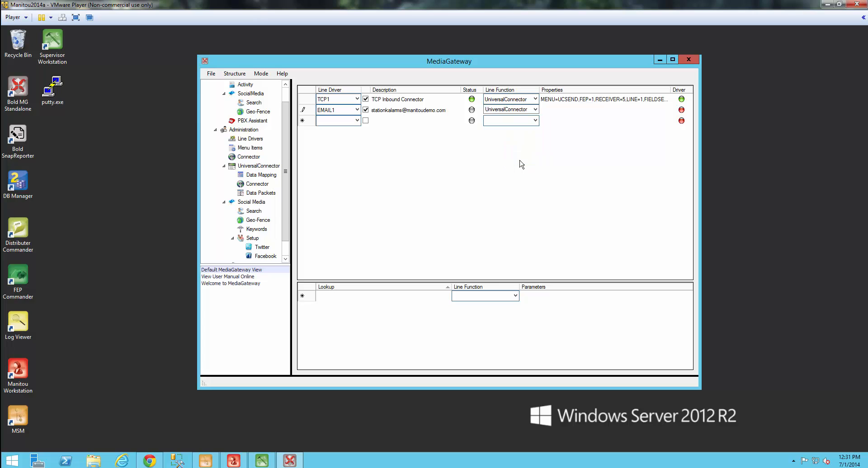
pyautogui.click(547, 112)
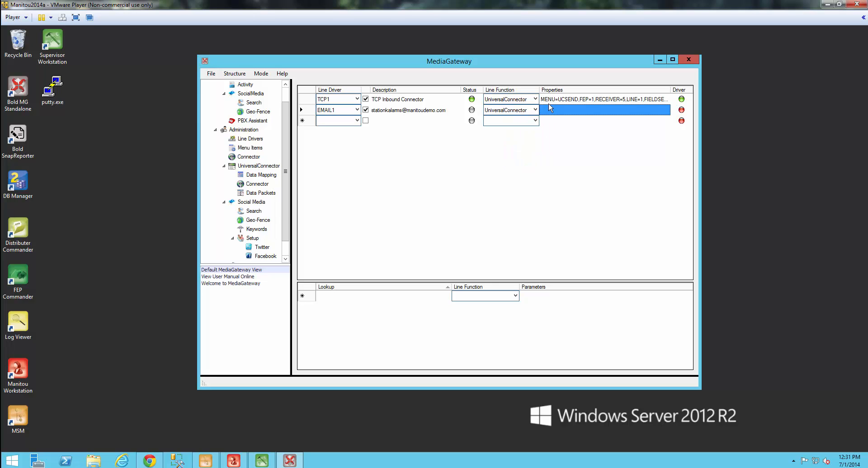
# Step: Open the EMAIL1 row's function properties and set FieldSet to EMAIL1
pyautogui.rightClick(549, 114)
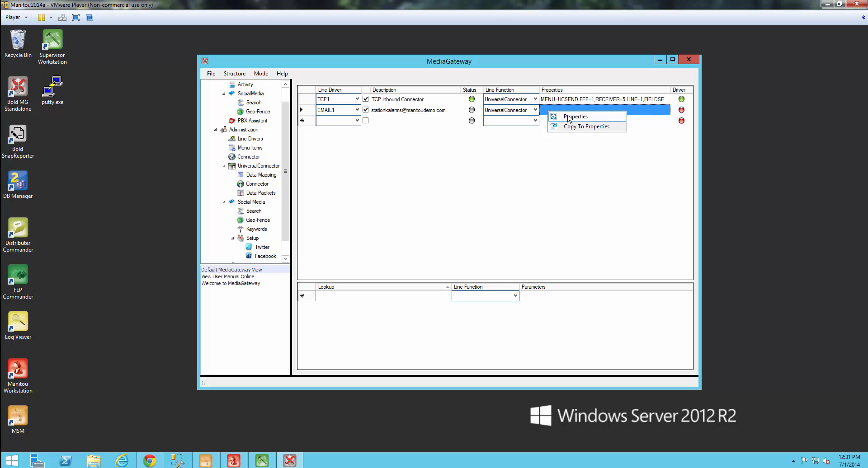
pyautogui.click(568, 117)
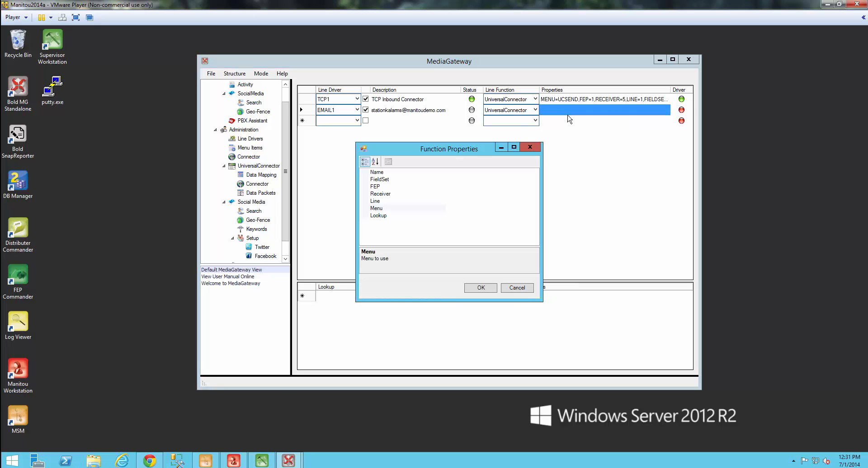
pyautogui.click(437, 180)
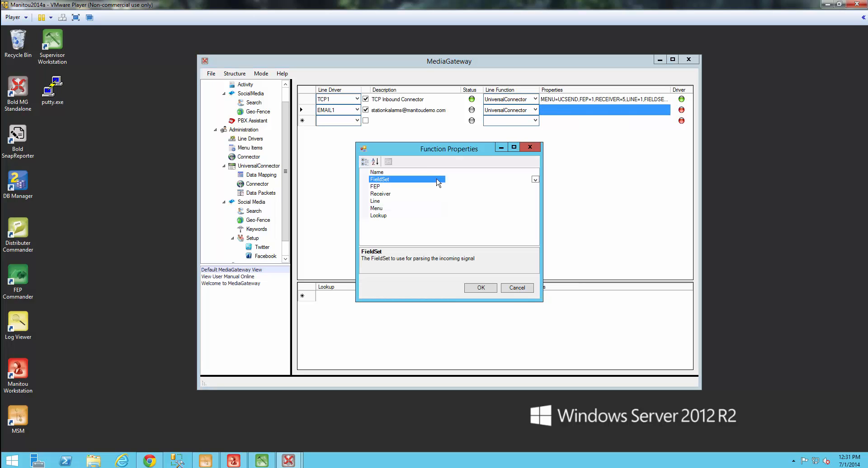
pyautogui.click(534, 180)
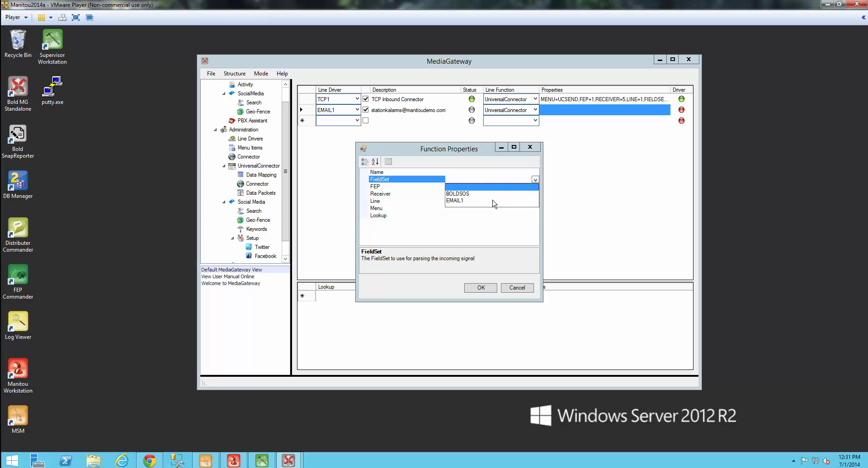
pyautogui.click(458, 201)
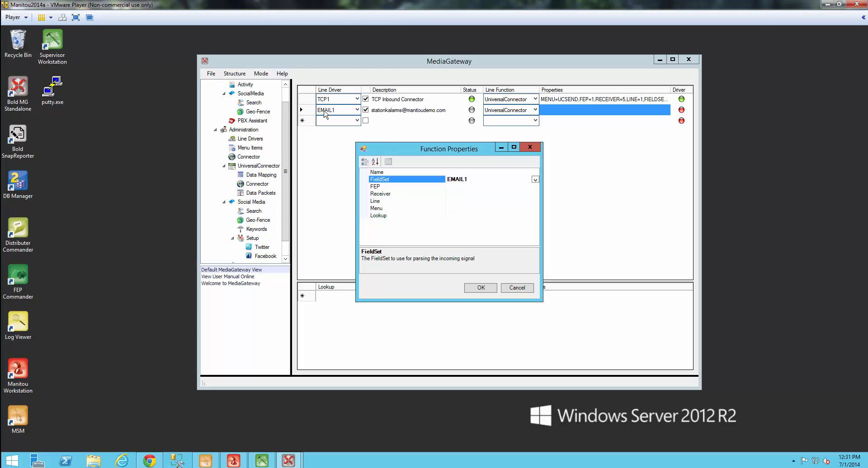
# Step: Set FEP 1, Receiver 4,5, Line 2 and Menu UCSEND, then apply the properties
pyautogui.click(454, 187)
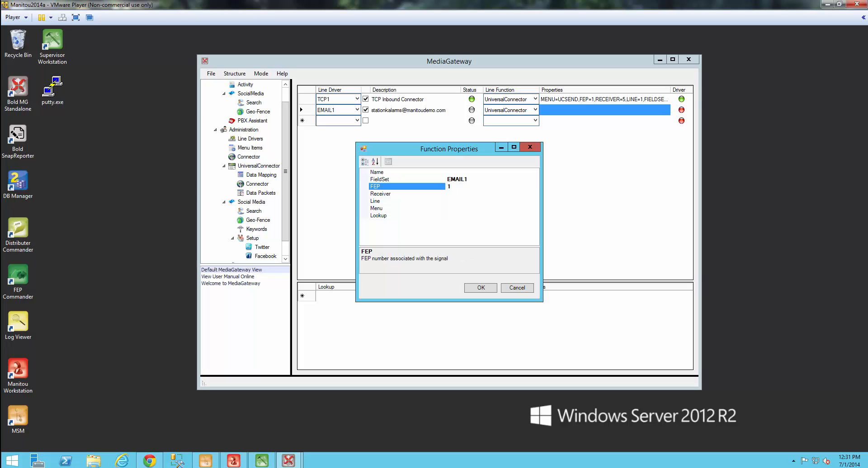
pyautogui.click(450, 195)
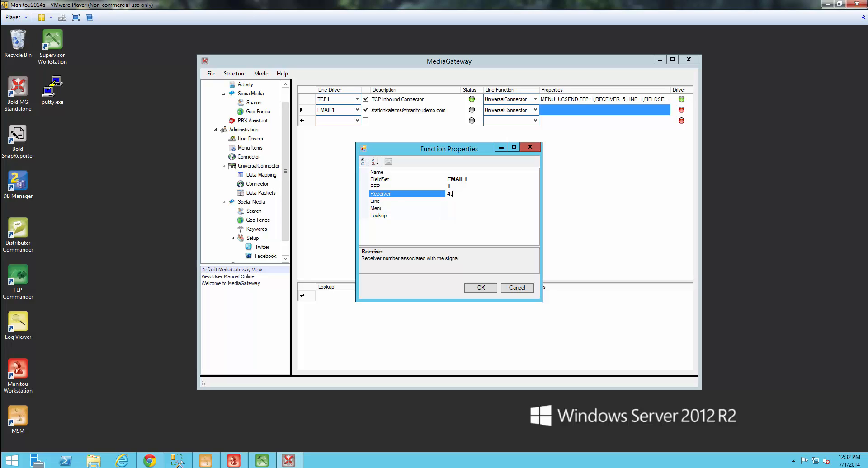
pyautogui.click(452, 201)
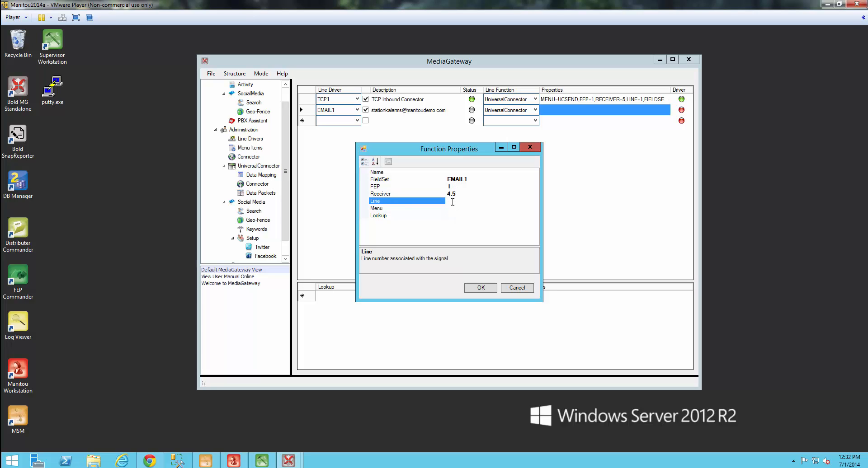
pyautogui.write('2')
pyautogui.click(451, 208)
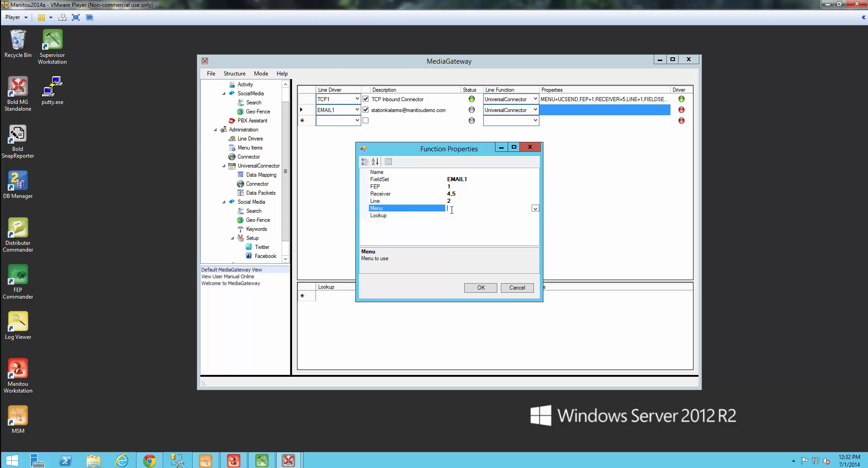
pyautogui.click(535, 208)
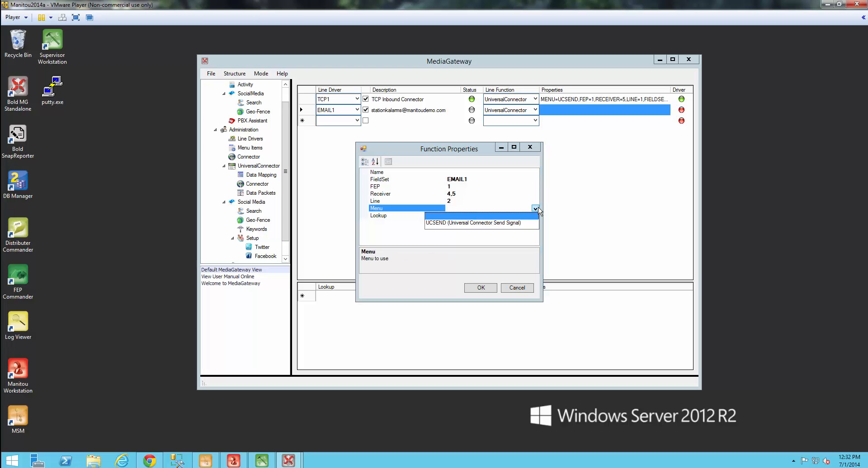
pyautogui.click(520, 223)
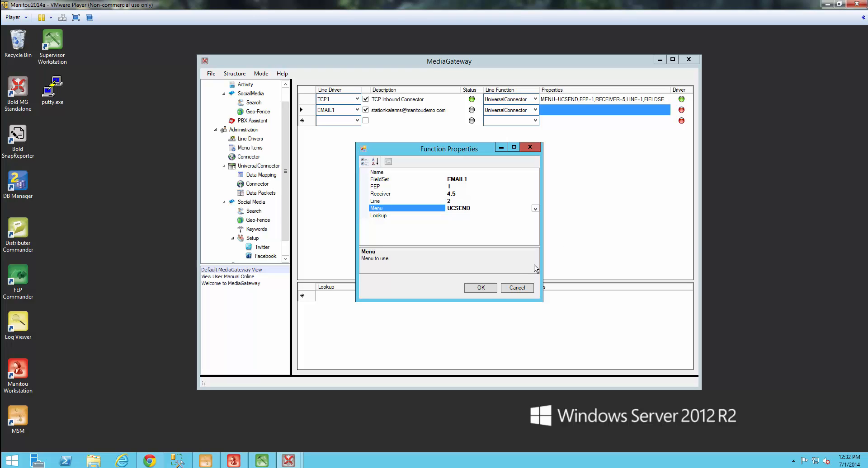
pyautogui.click(481, 288)
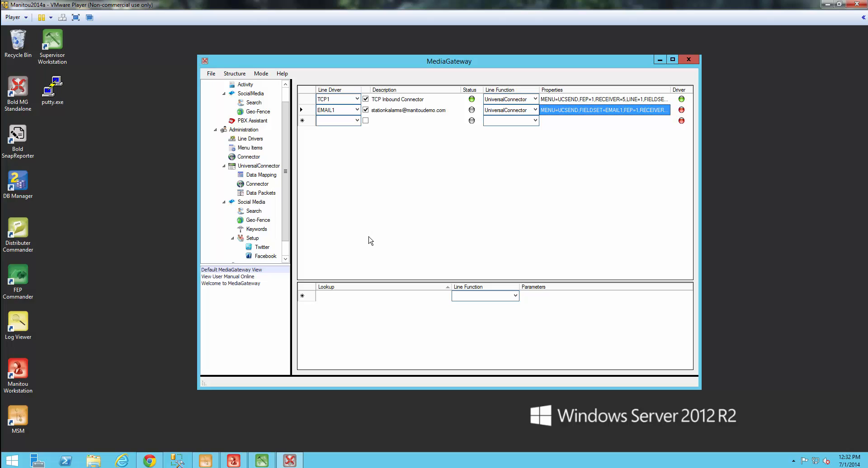
# Step: Save the line driver configuration, then reload and restart all devices with the password
pyautogui.click(212, 74)
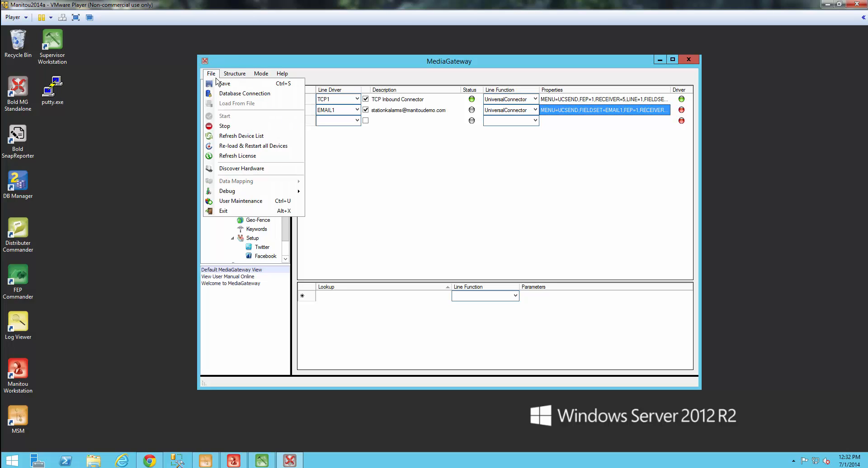
pyautogui.click(218, 84)
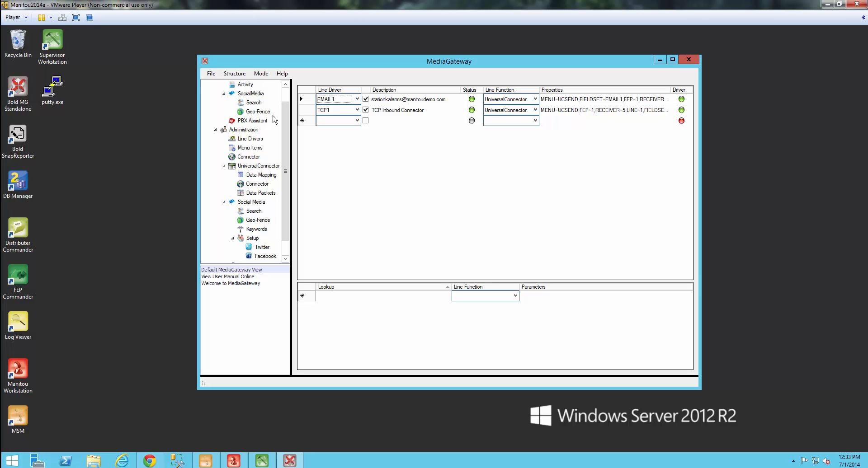
pyautogui.click(211, 74)
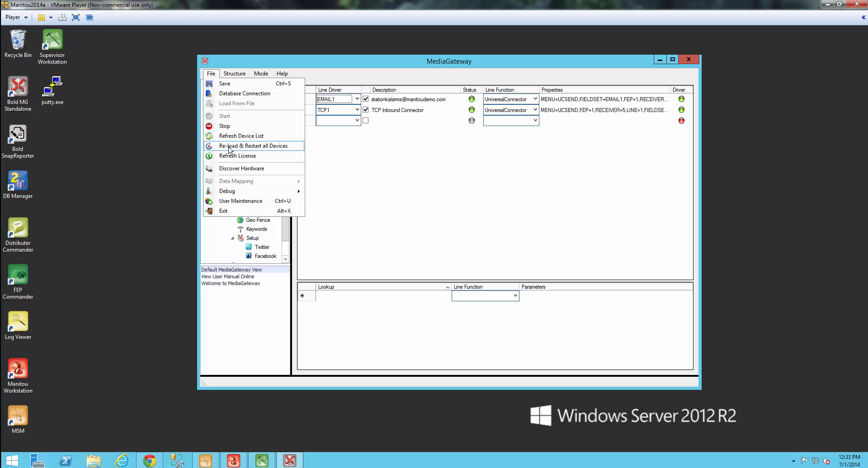
pyautogui.click(229, 147)
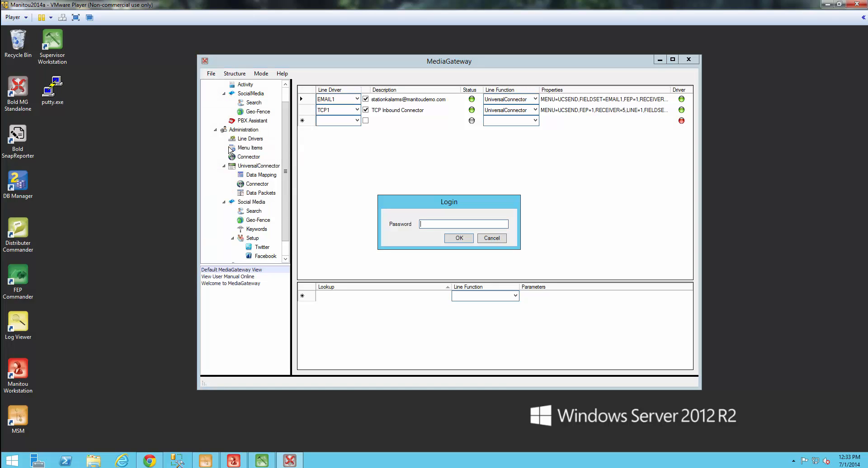
pyautogui.press('Return')
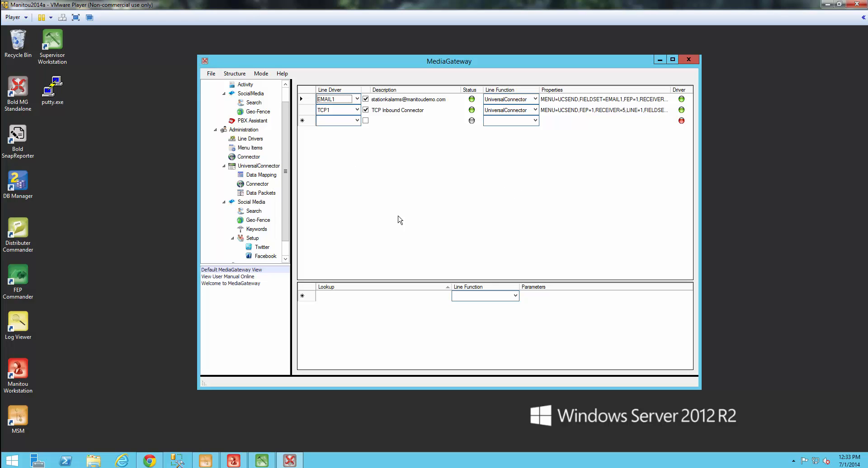
# Step: In Supervisor Workstation, open Receivers setup and select the expanded Rec Line Prefixes node
pyautogui.click(265, 462)
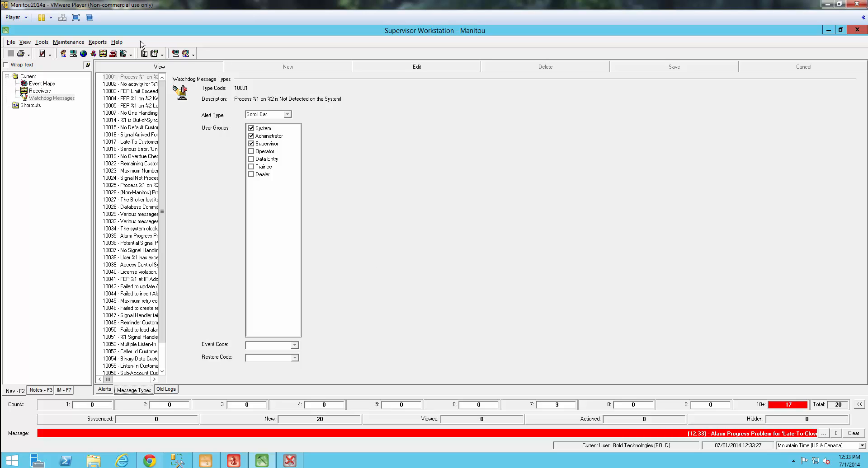
pyautogui.click(72, 42)
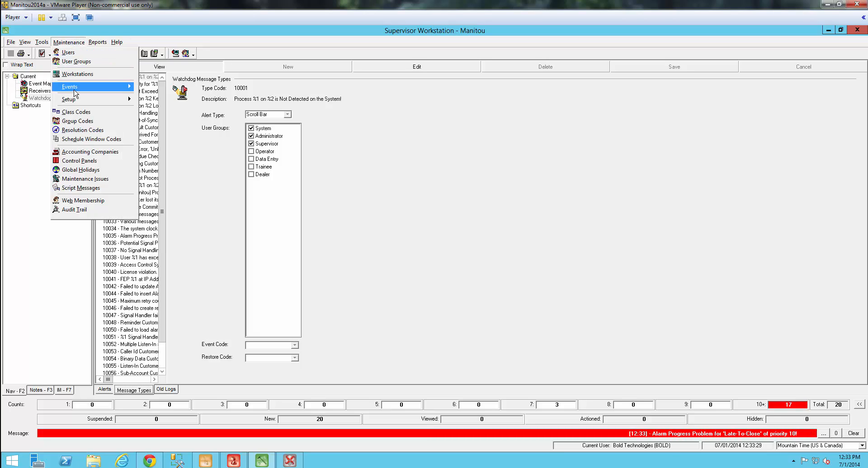
pyautogui.moveTo(76, 102)
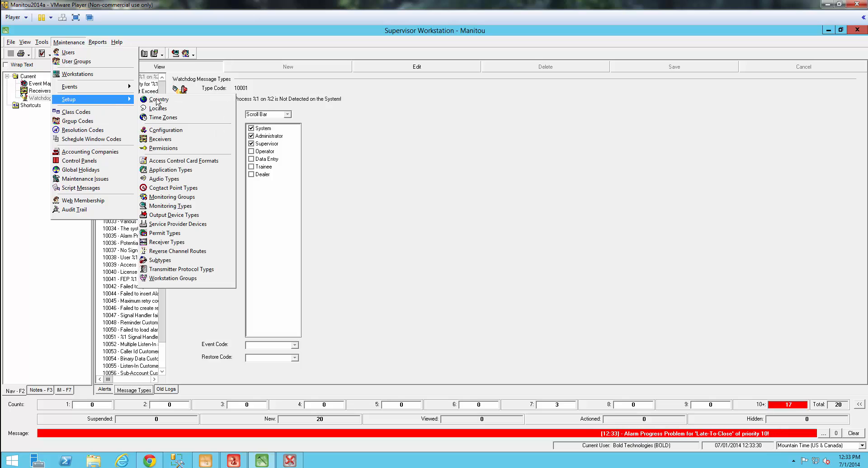
pyautogui.click(175, 140)
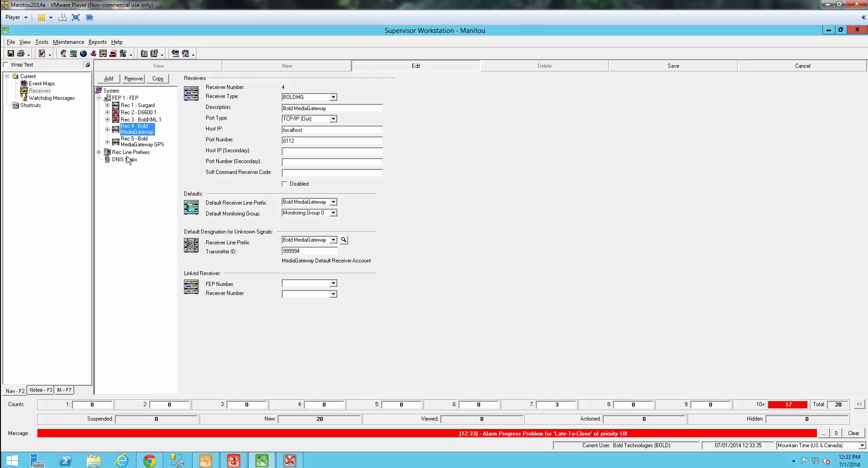
pyautogui.click(99, 153)
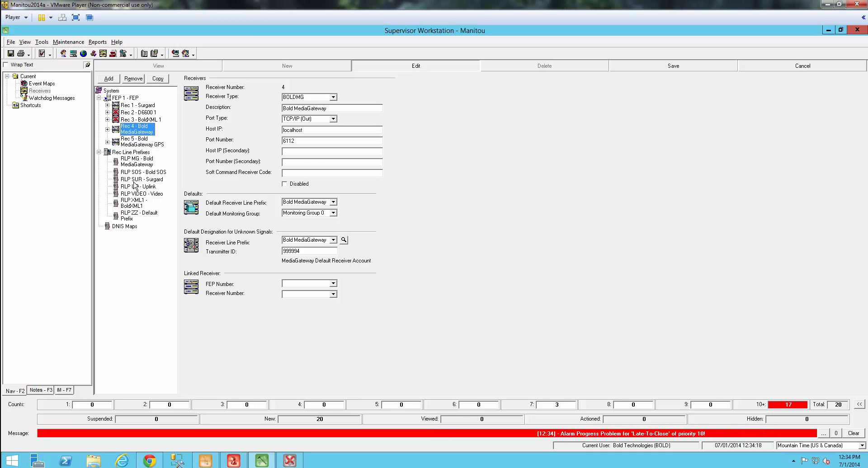
pyautogui.click(131, 153)
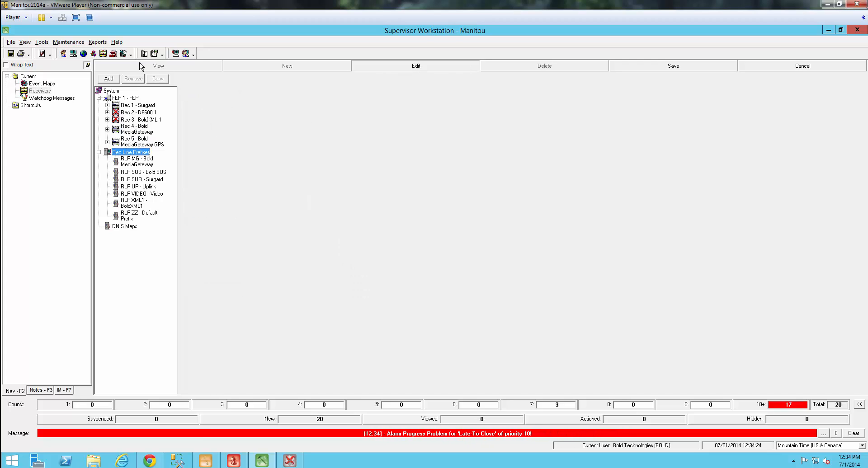
# Step: Add receiver line prefix UC described as UniversalConnector, then open Rec 4 Bold MediaGateway
pyautogui.click(109, 79)
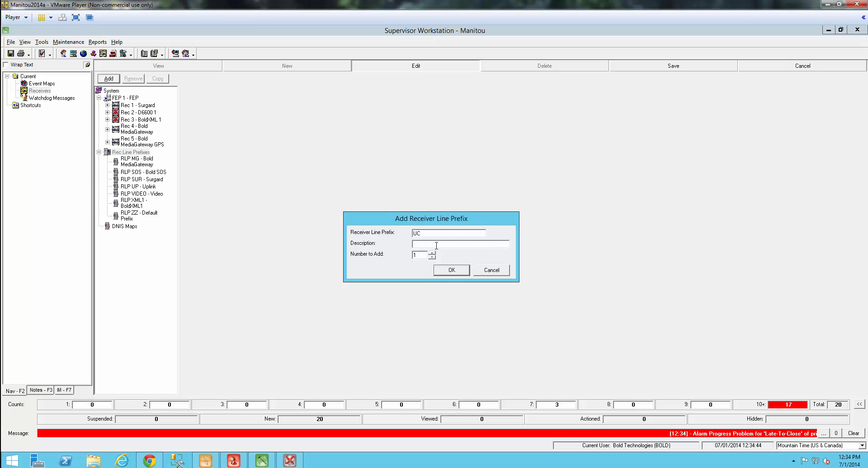
pyautogui.write('iversal')
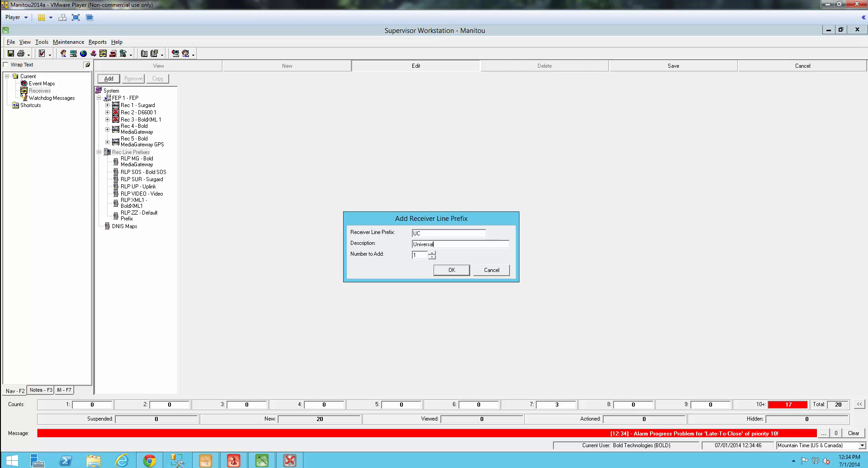
pyautogui.write('Connector')
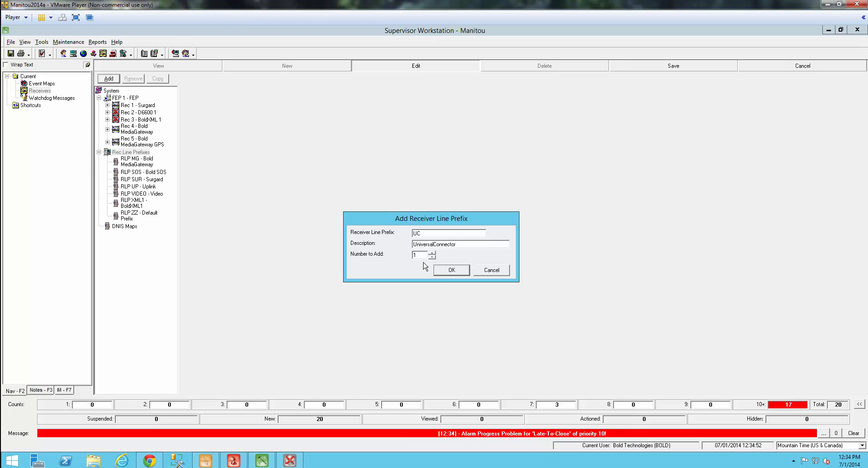
pyautogui.click(450, 271)
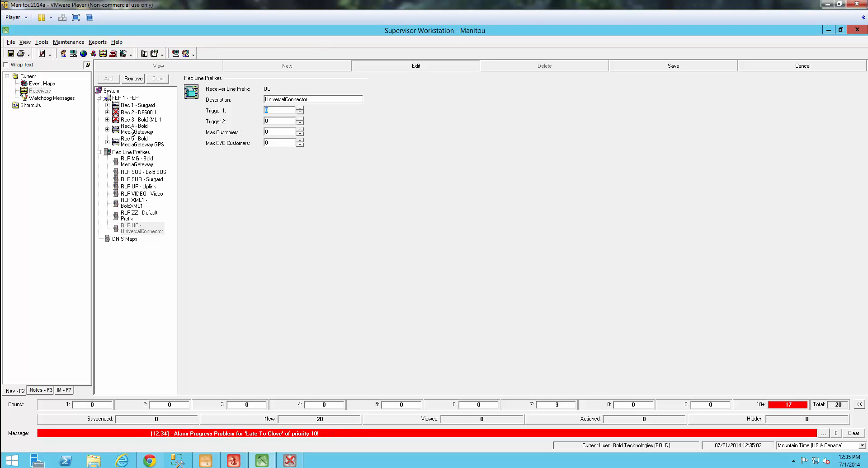
pyautogui.click(108, 130)
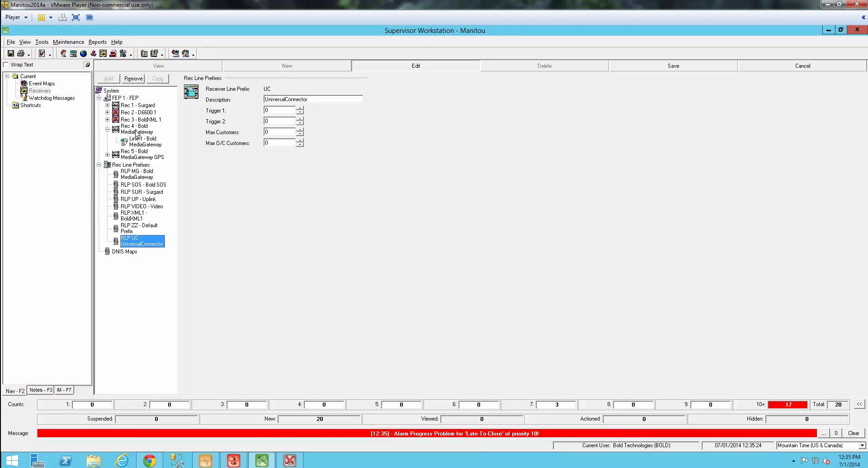
pyautogui.click(138, 130)
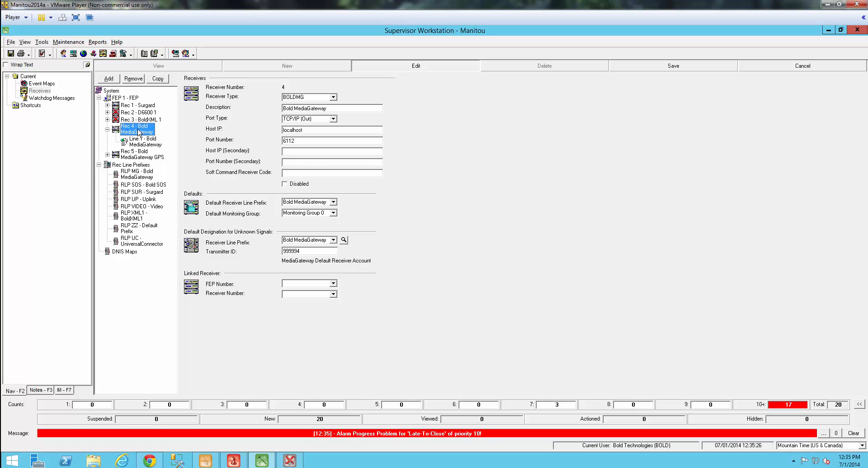
# Step: Add and save a Line 2 map on Rec 4 using the UniversalConnector prefix, Monitoring Group 0
pyautogui.click(107, 81)
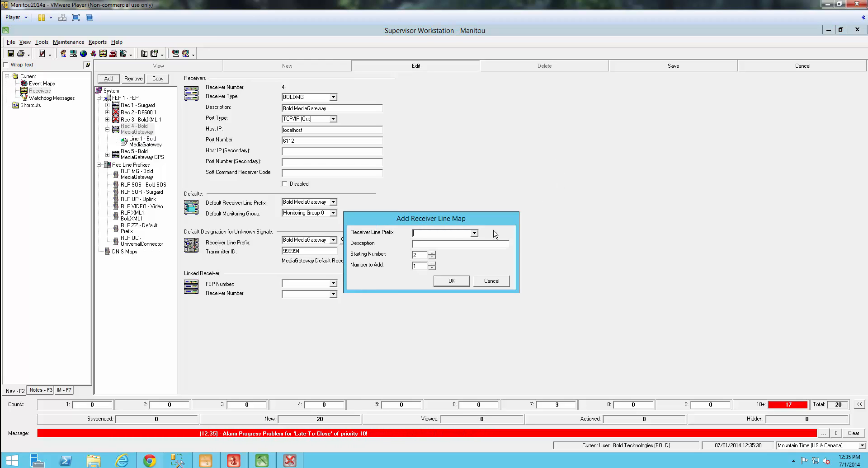
pyautogui.click(474, 233)
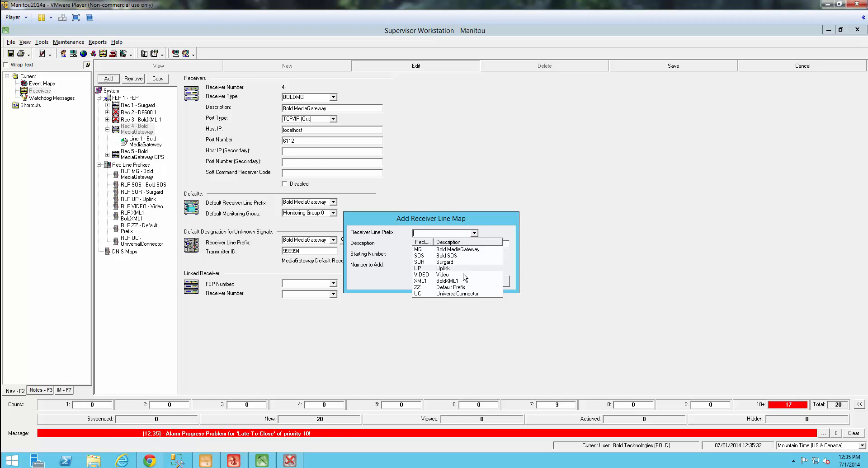
pyautogui.click(463, 293)
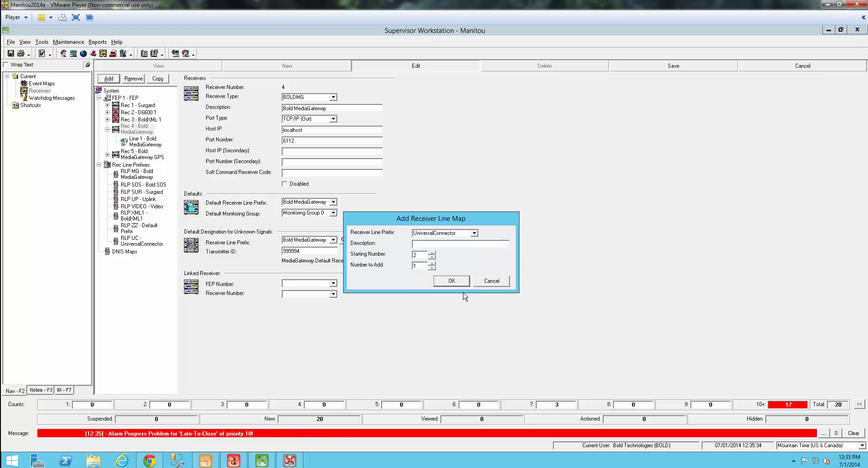
pyautogui.click(438, 245)
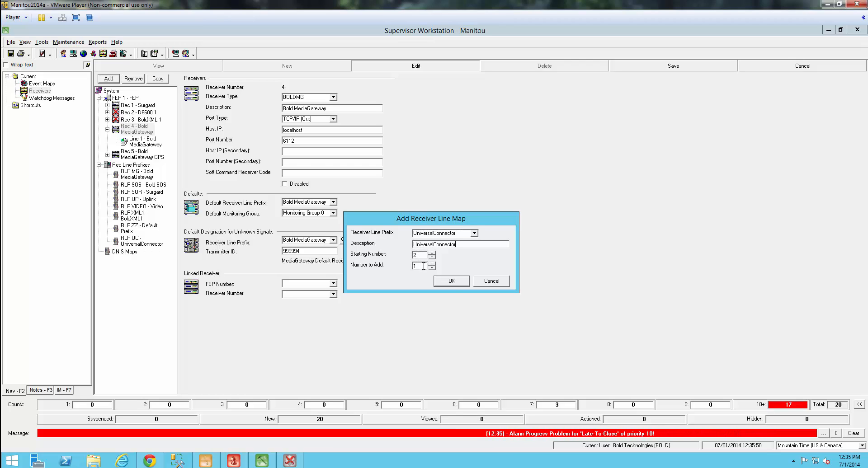
pyautogui.click(451, 281)
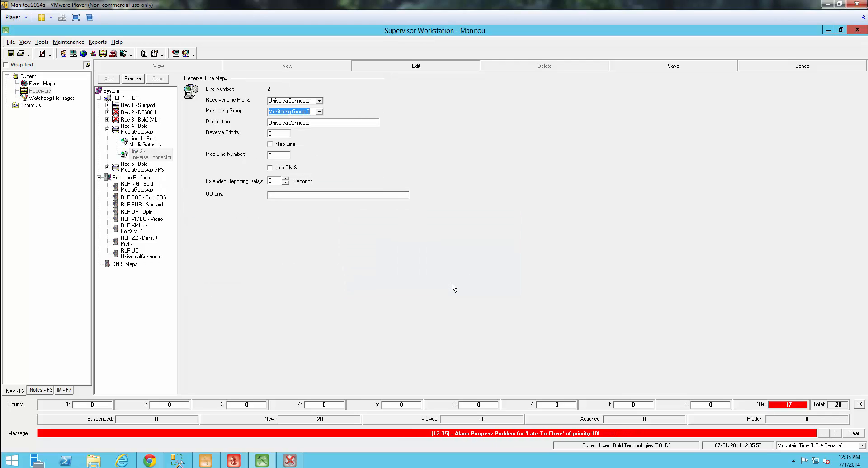
pyautogui.click(650, 67)
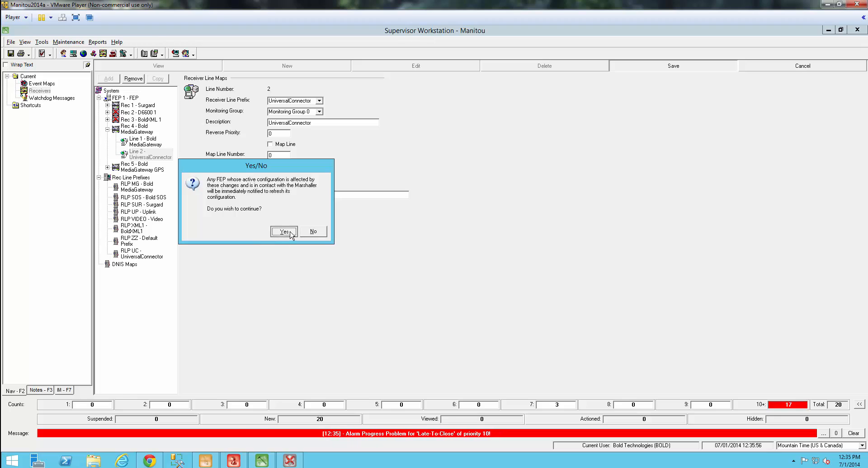
pyautogui.click(284, 232)
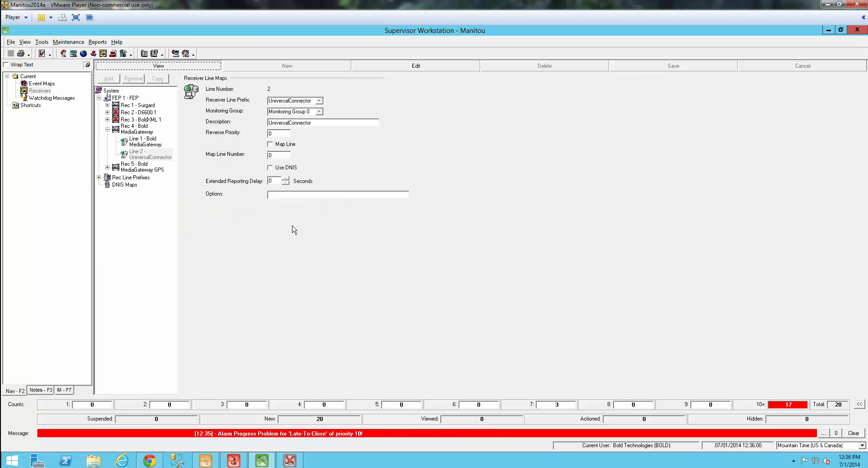
# Step: In Operator Workstation, open Gas & Sip Store's Systems transmitters for editing after the password check
pyautogui.click(238, 463)
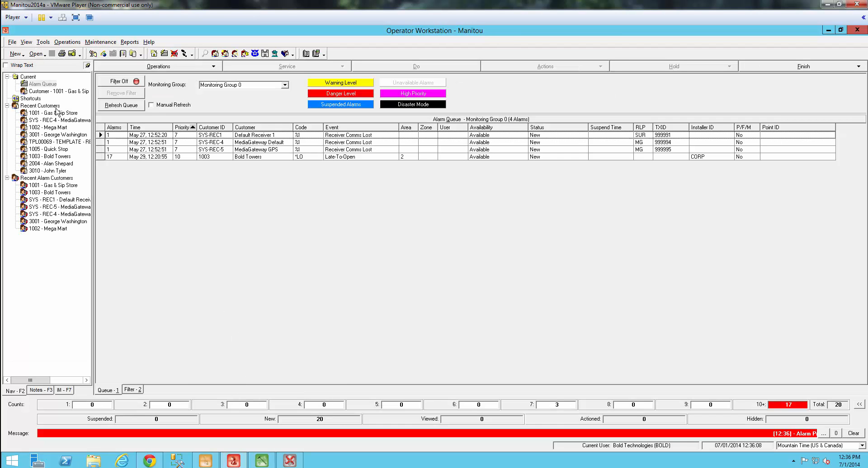
pyautogui.doubleClick(58, 114)
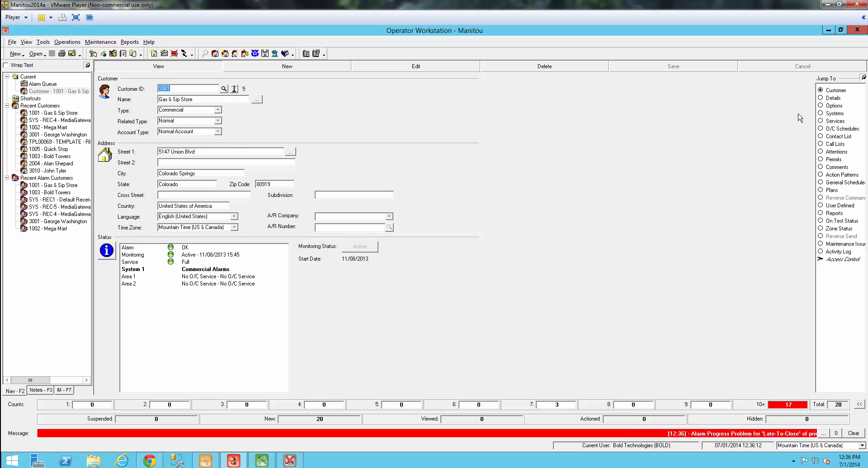
pyautogui.click(829, 114)
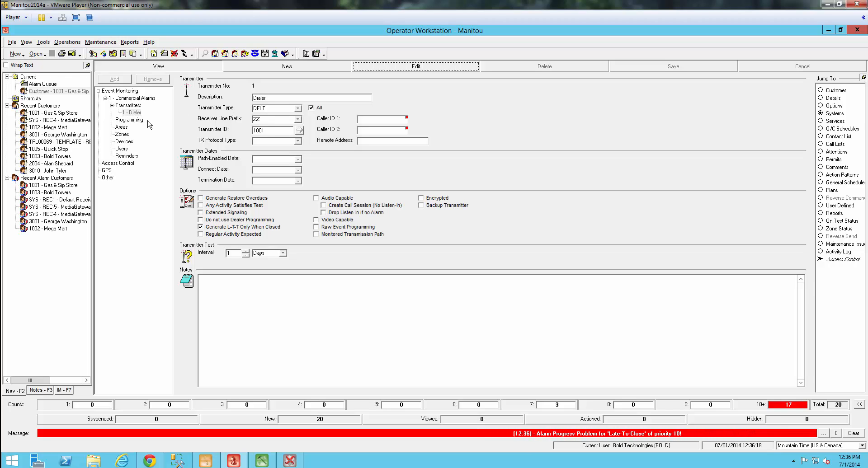
pyautogui.click(126, 106)
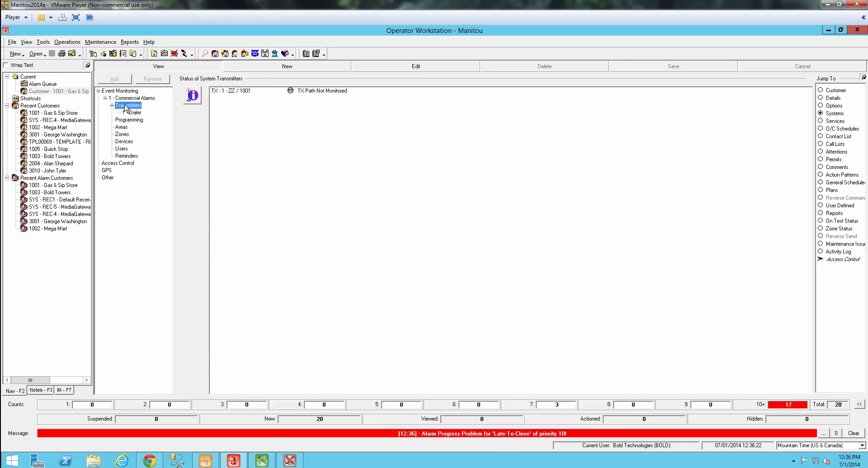
pyautogui.click(365, 67)
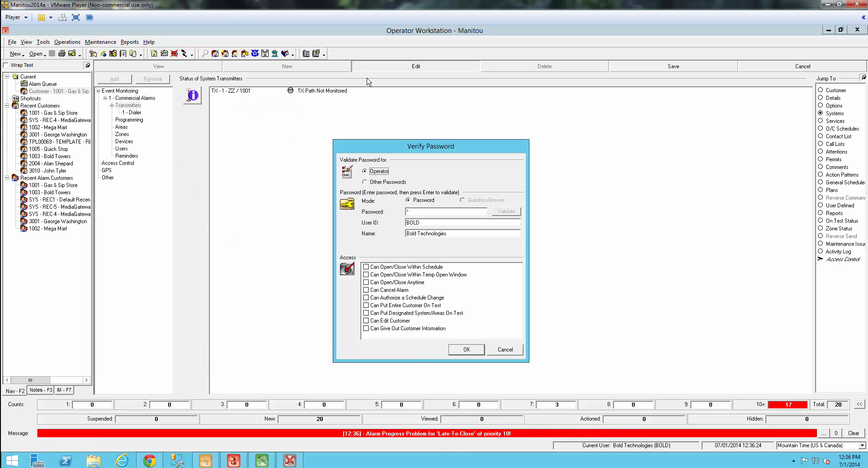
pyautogui.click(462, 350)
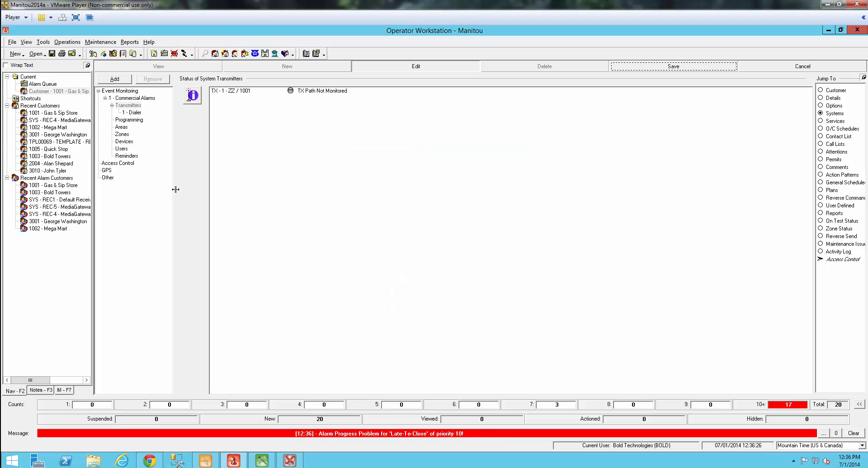
# Step: Add transmitter 2 described EMAIL1 under the customer's Transmitters
pyautogui.click(128, 105)
pyautogui.click(118, 81)
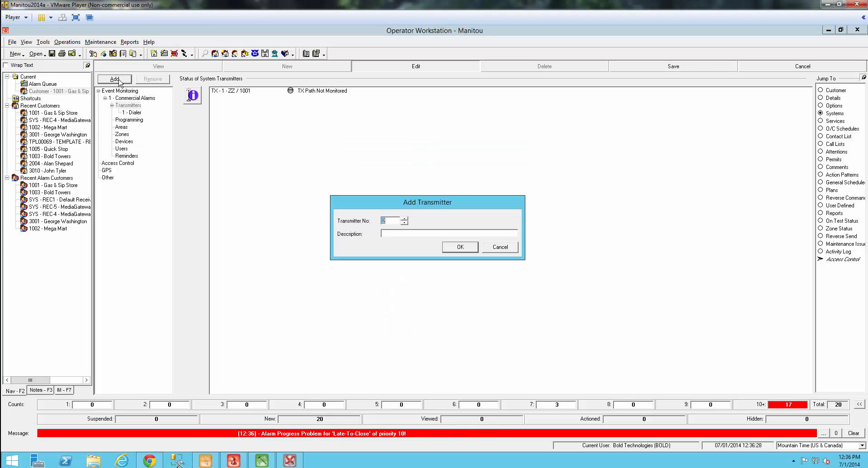
pyautogui.click(386, 233)
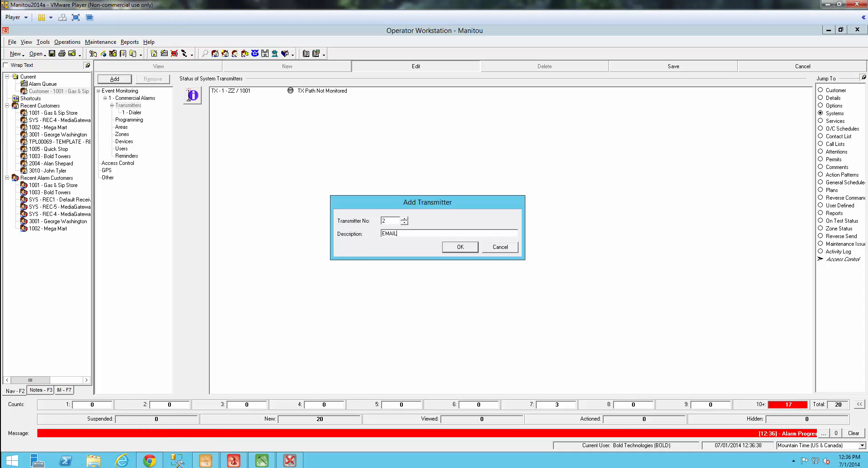
pyautogui.click(455, 248)
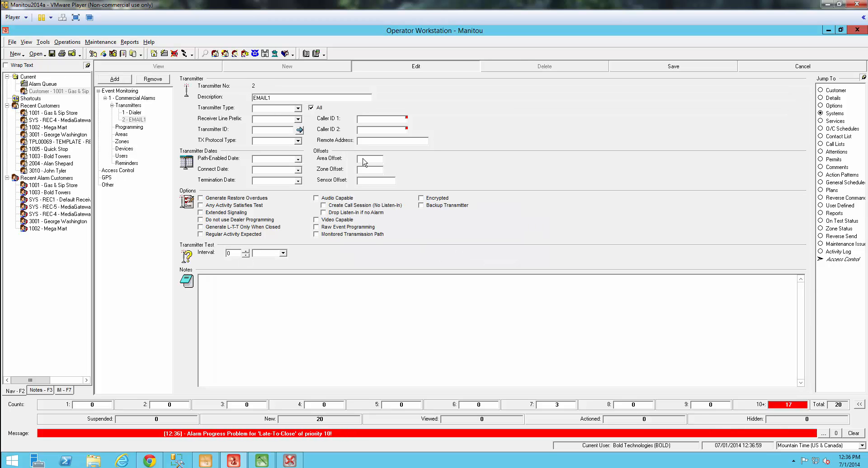
# Step: Give transmitter EMAIL1 type DFLT, prefix UC and Transmitter ID 1234, then save
pyautogui.click(298, 108)
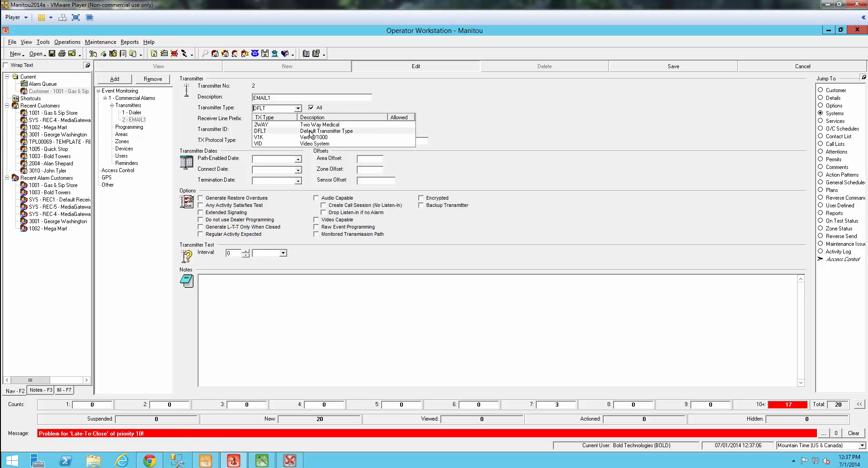
pyautogui.click(311, 131)
pyautogui.click(298, 119)
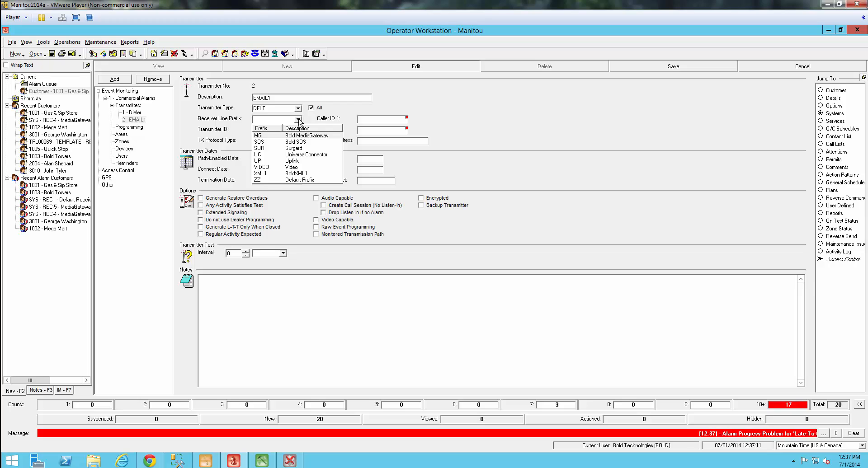
pyautogui.click(299, 155)
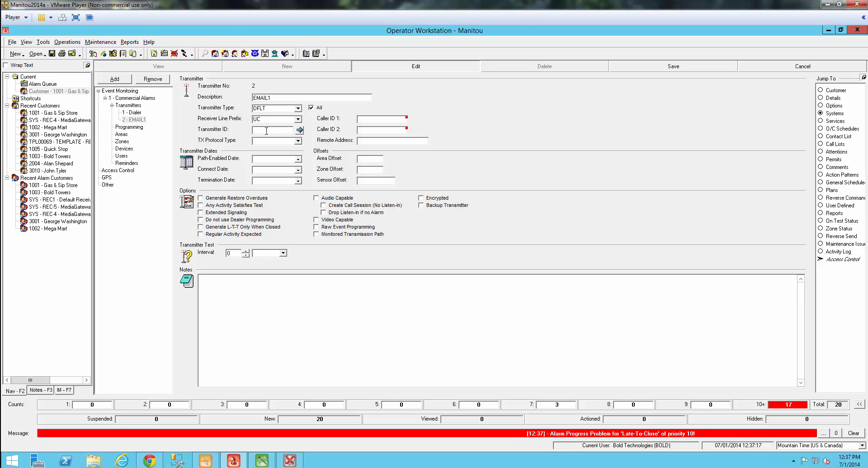
pyautogui.write('1')
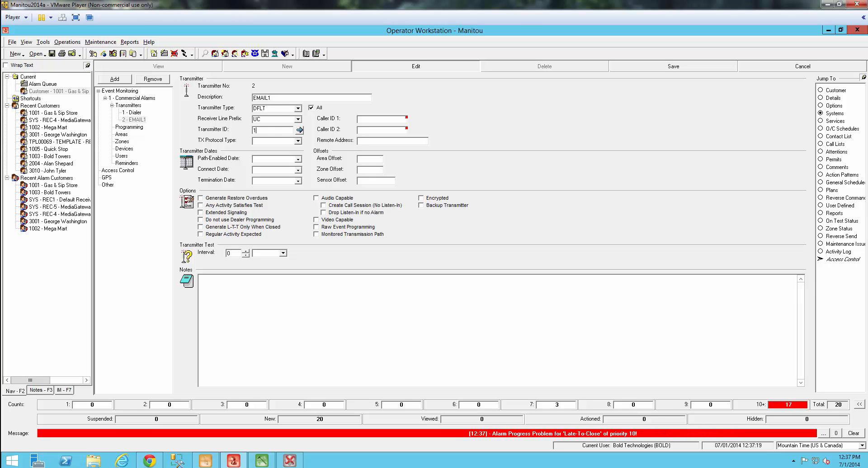
pyautogui.write('234')
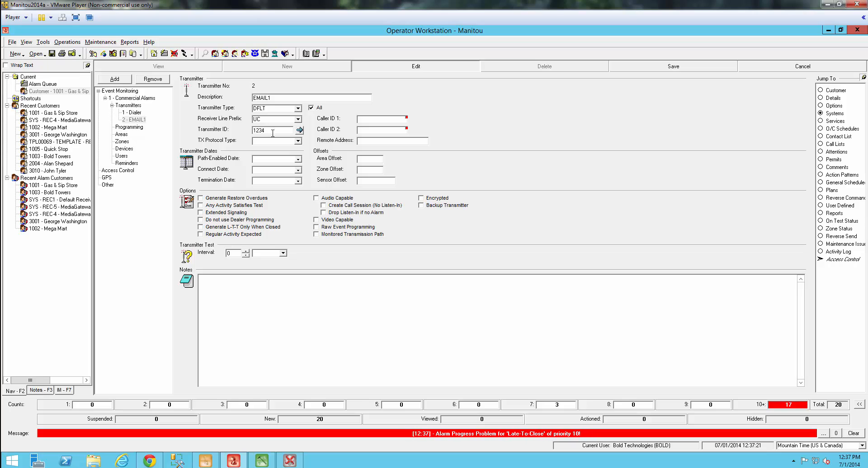
pyautogui.click(682, 68)
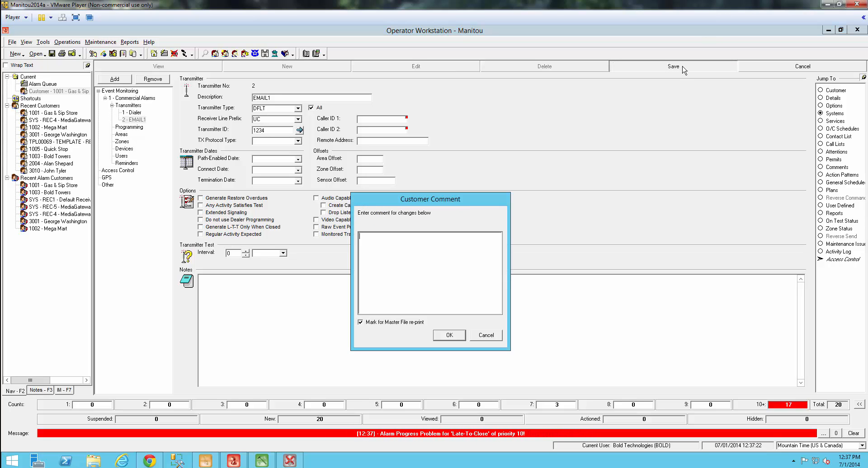
# Step: Confirm the customer comment to save transmitter EMAIL1, then return to Supervisor Workstation
pyautogui.click(450, 336)
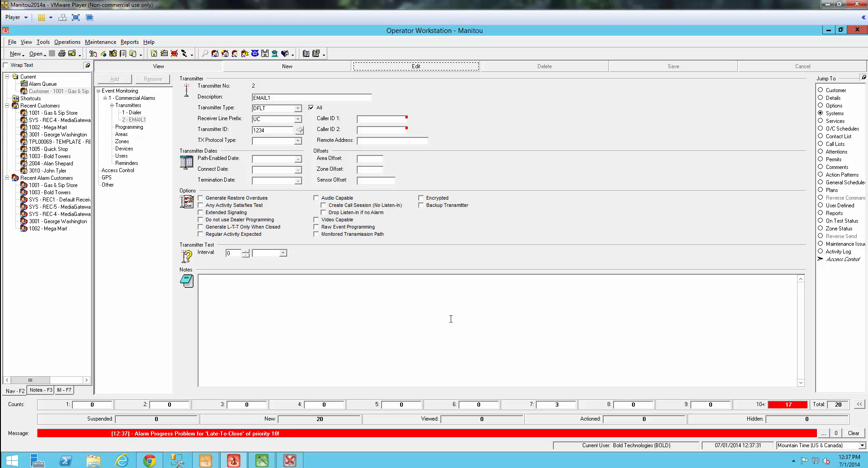
pyautogui.click(262, 461)
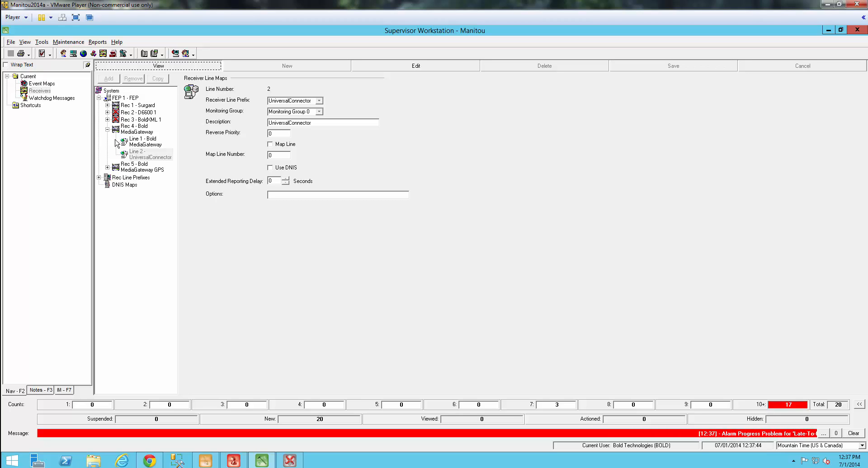
# Step: Show the Event Maps under Maintenance > Events, listing Ademco Contact ID codes like E130 Burglary Alarm
pyautogui.click(65, 42)
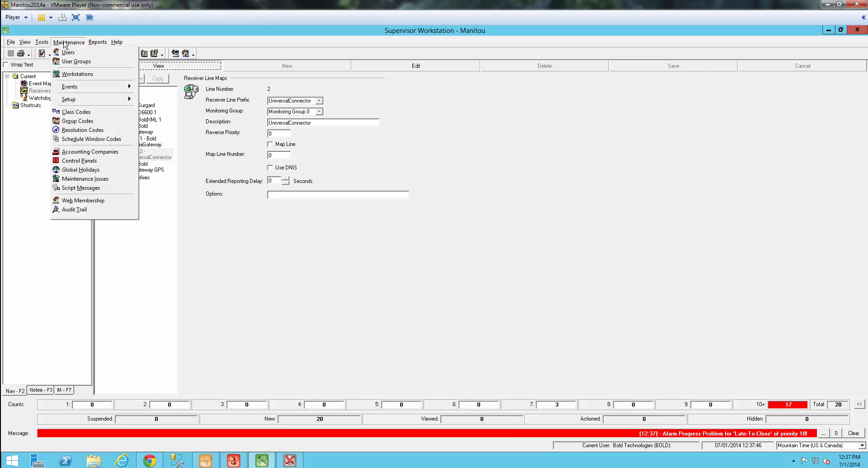
pyautogui.moveTo(79, 89)
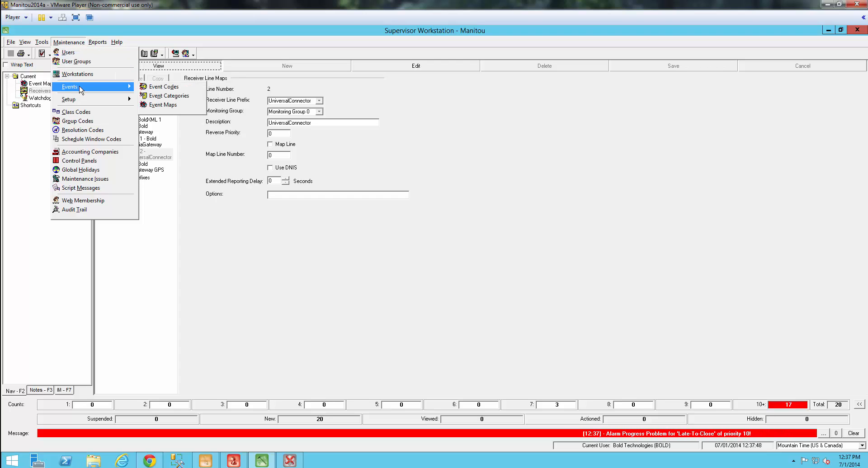
pyautogui.click(170, 105)
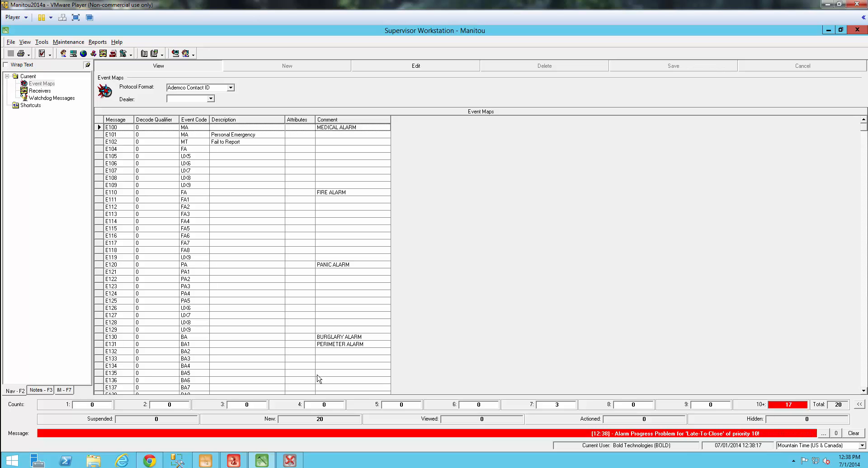
# Step: Switch the Event Maps protocol format to SIA, showing BA Burglary Alarm and BB Burglary Bypass
pyautogui.moveTo(291, 462)
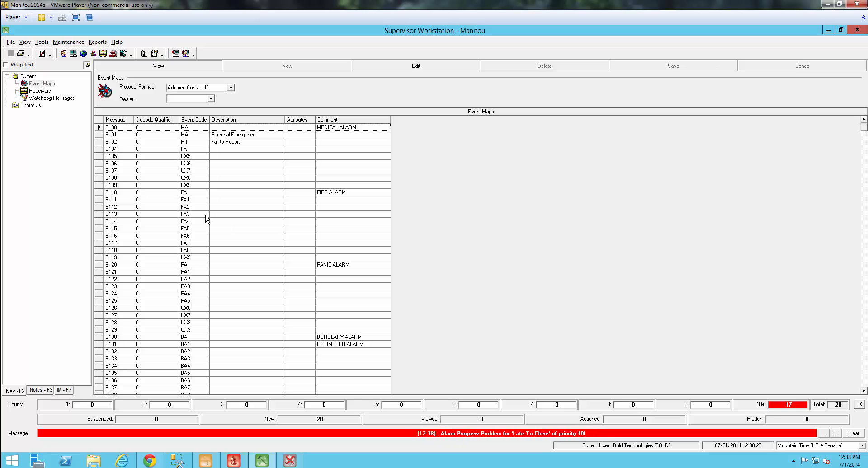
pyautogui.click(230, 87)
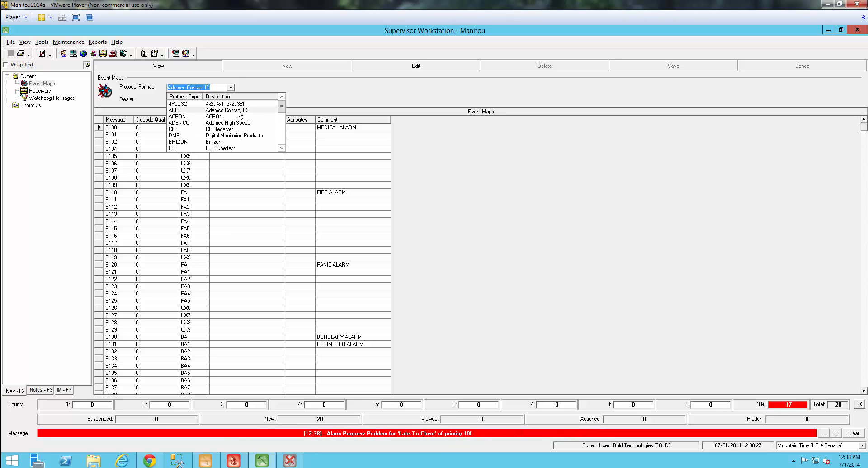
pyautogui.click(281, 148)
pyautogui.click(281, 148)
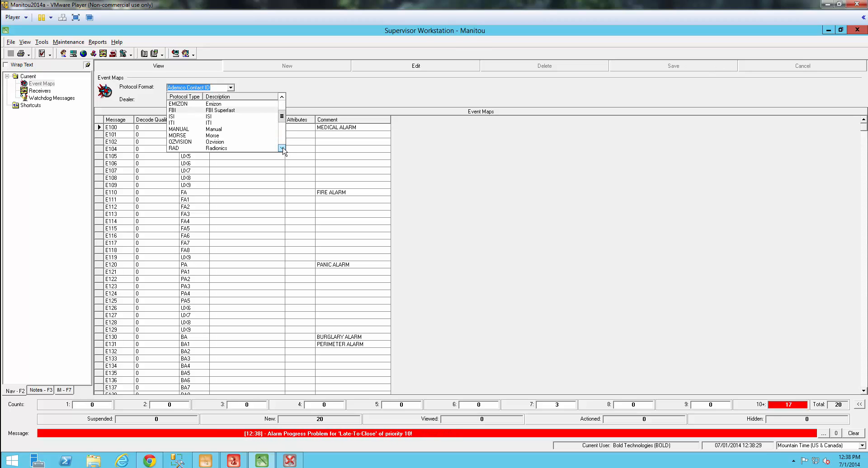
pyautogui.click(282, 148)
pyautogui.click(281, 148)
pyautogui.click(282, 148)
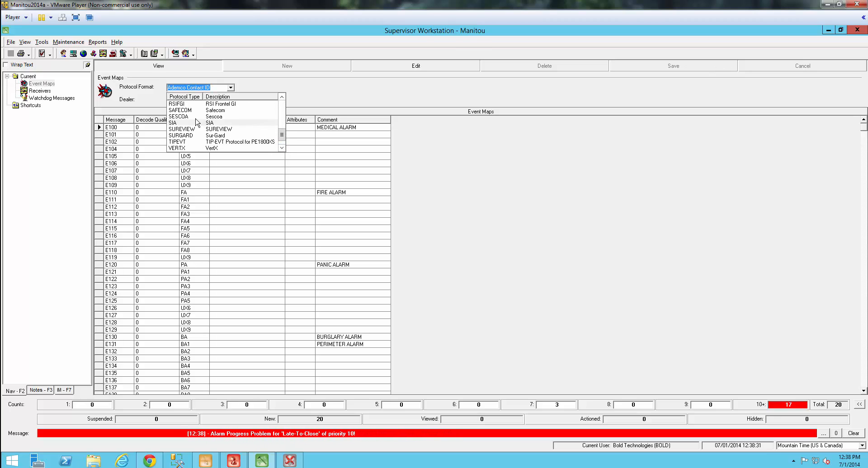
pyautogui.click(179, 129)
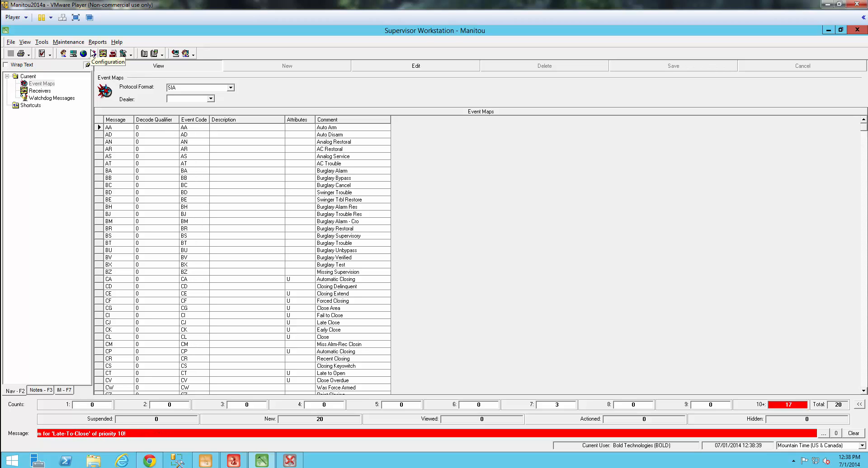
# Step: Check the *BA Burglary Alarm event code (Burglary, priority 4), then return to the webmail draft
pyautogui.click(68, 42)
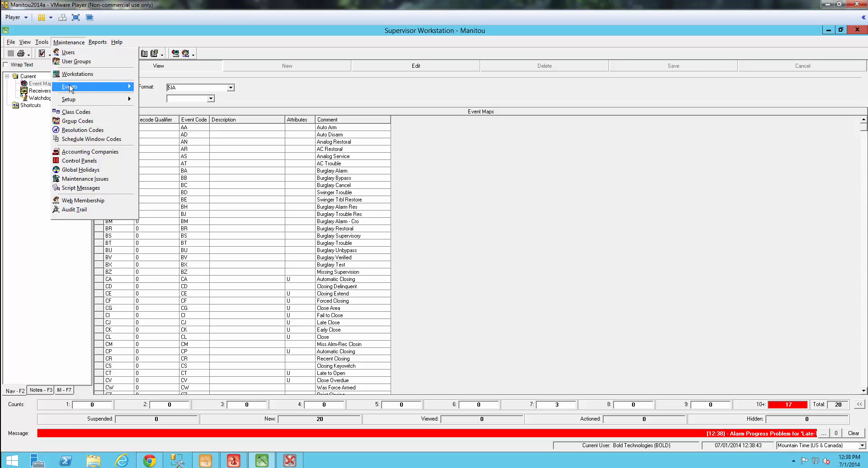
pyautogui.moveTo(71, 89)
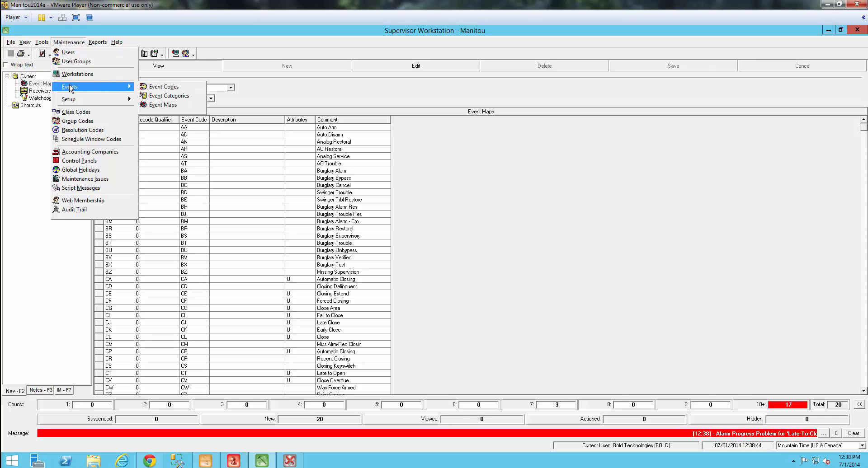
pyautogui.click(163, 87)
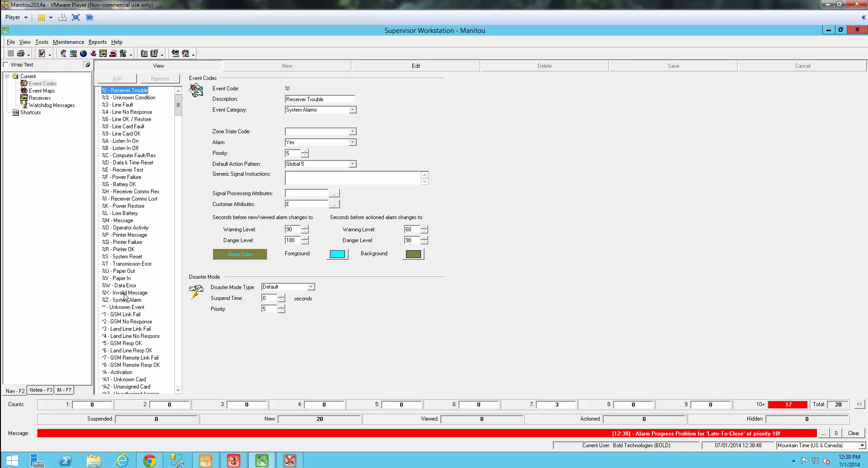
pyautogui.moveTo(179, 108); pyautogui.dragTo(179, 124)
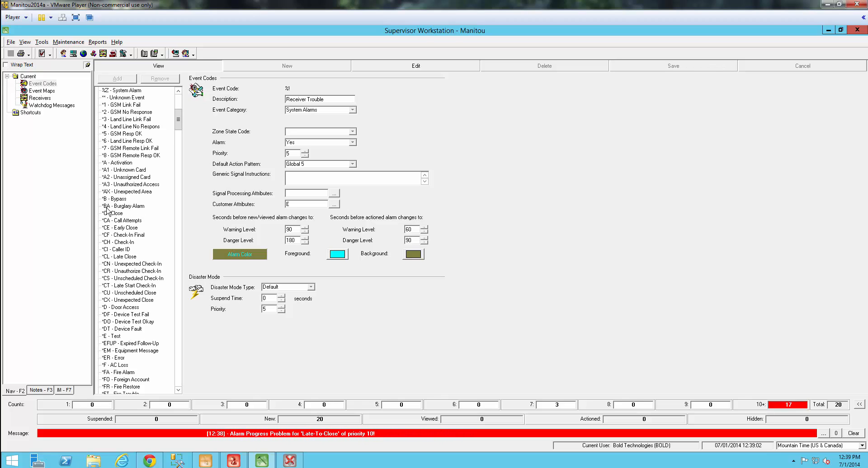
pyautogui.click(107, 206)
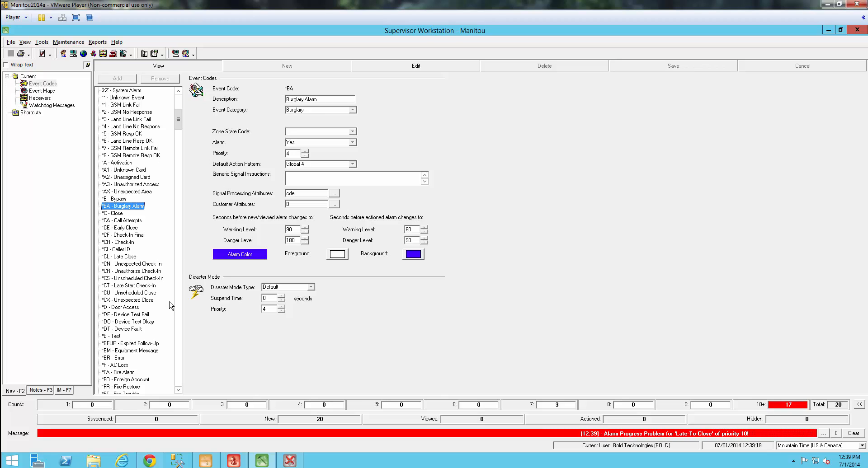
pyautogui.click(150, 461)
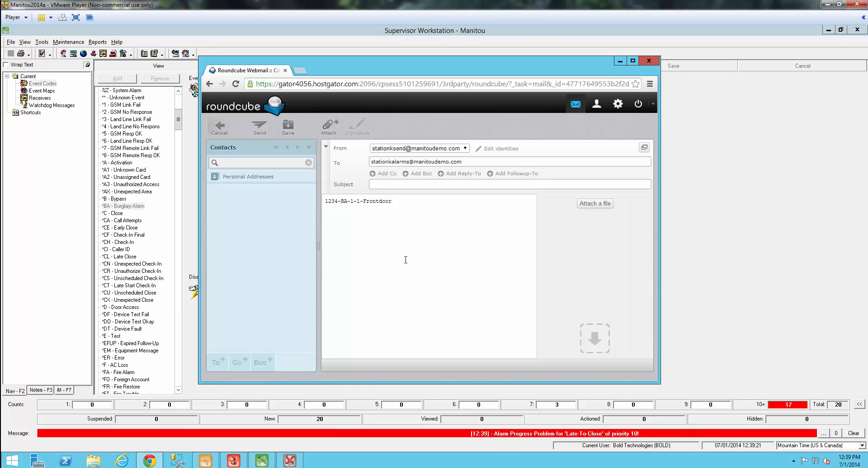
# Step: Send the 1234-BA-1-1-Frontdoor test email without a subject and leave the webmail window
pyautogui.click(259, 130)
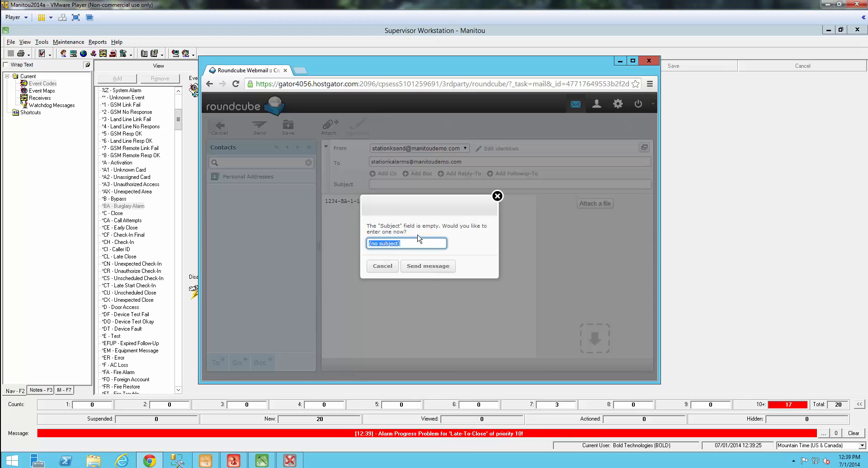
pyautogui.click(428, 266)
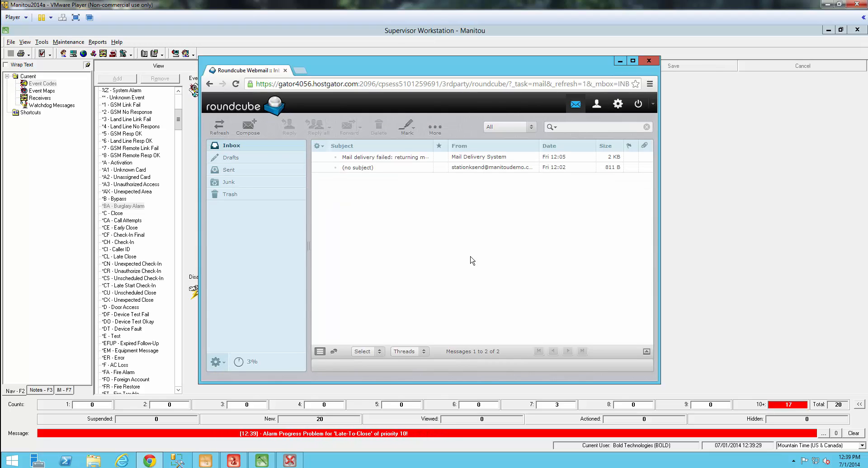
pyautogui.hotkey('alt', 'Tab')
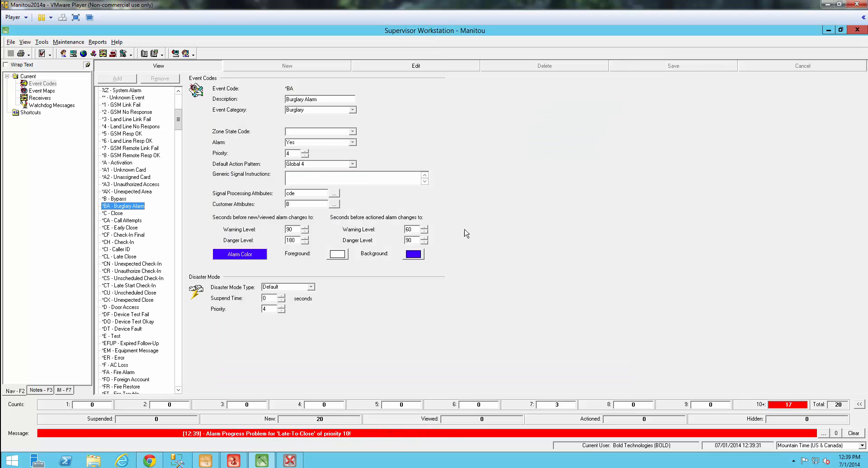
# Step: Open the 1001 Gas & Sip Store Burglary Alarm from the Operator Workstation alarm queue
pyautogui.click(237, 464)
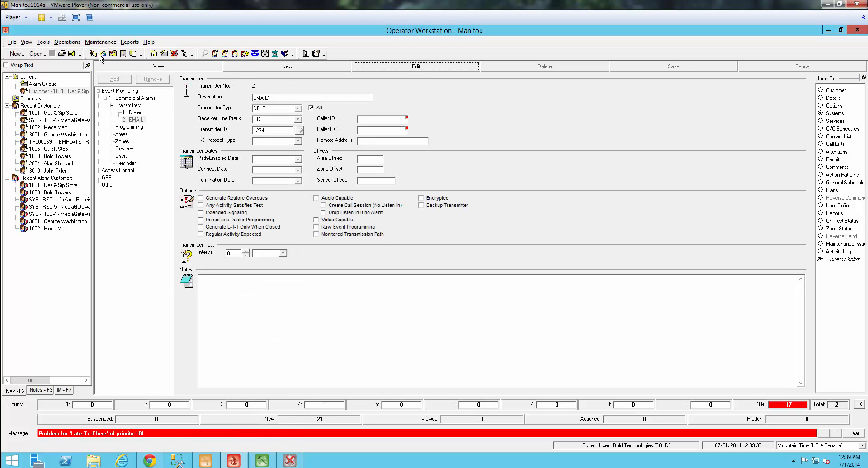
pyautogui.click(165, 54)
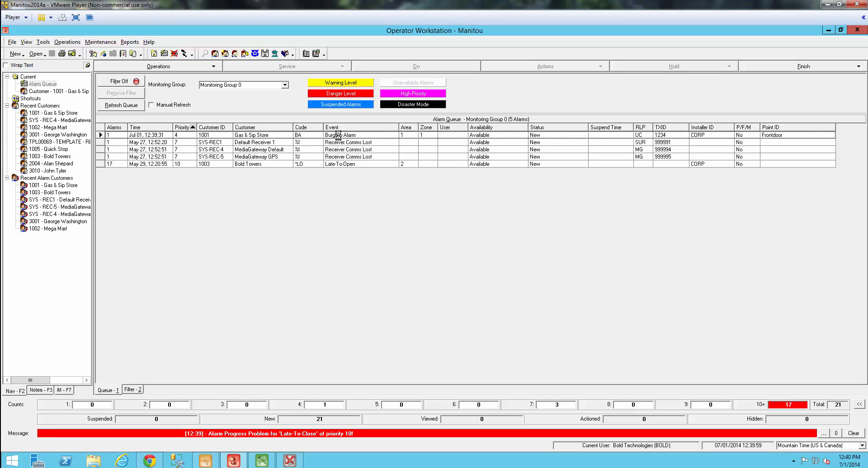
pyautogui.doubleClick(338, 135)
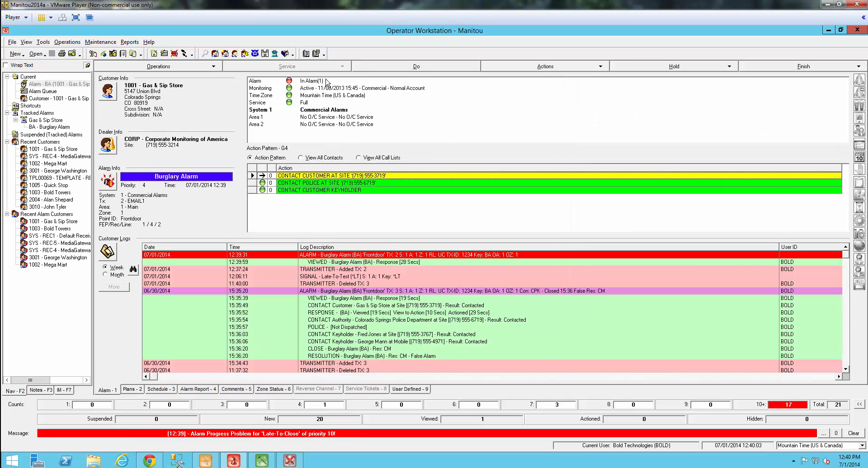